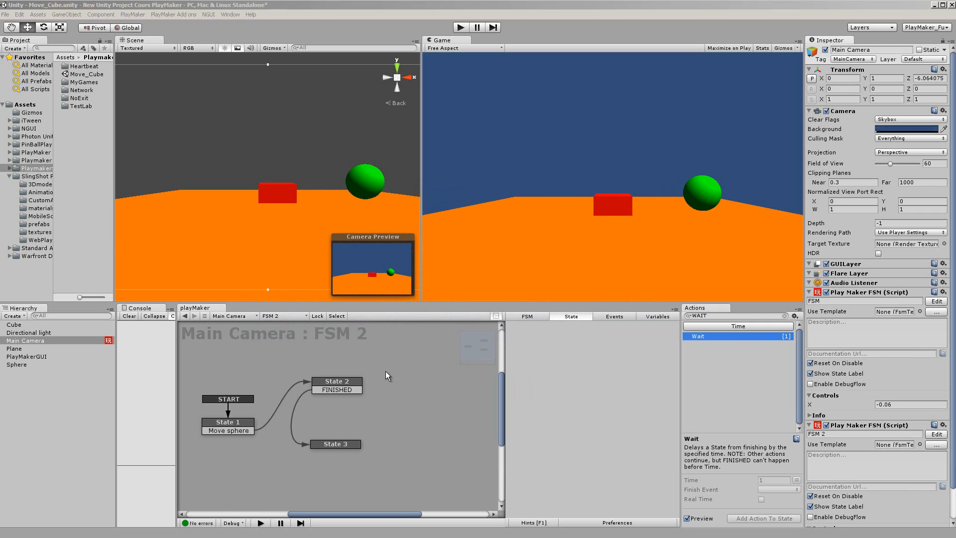
Inspect the green sphere's components and the Main Camera's two state machines, FSM and FSM 2
{"action": "left_click", "coordinate": [361, 188]}
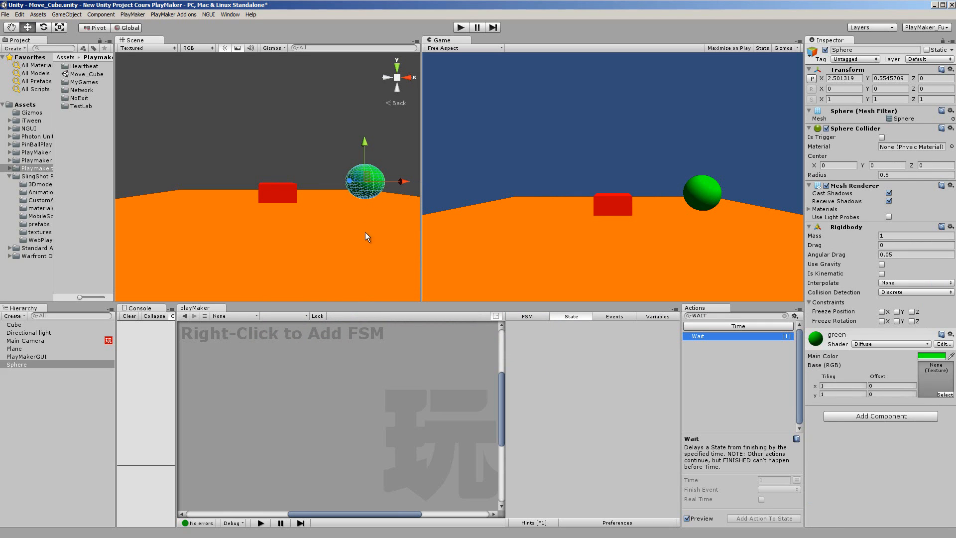
{"action": "left_click", "coordinate": [32, 340]}
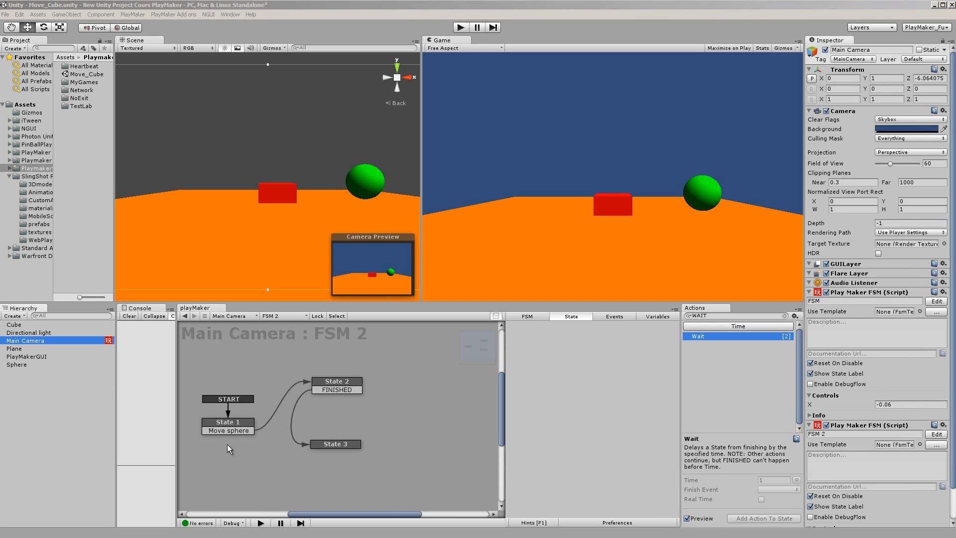
{"action": "left_click", "coordinate": [242, 430]}
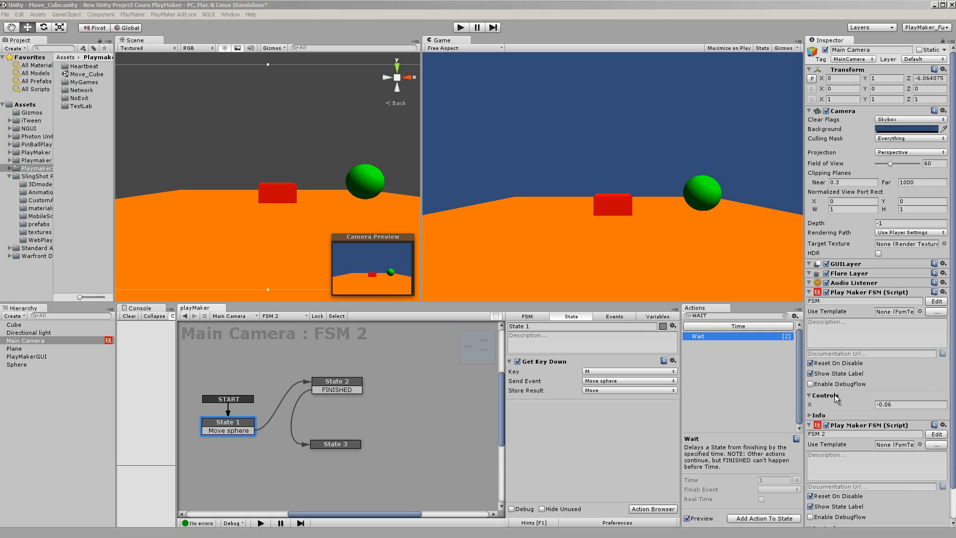
{"action": "left_click", "coordinate": [937, 301]}
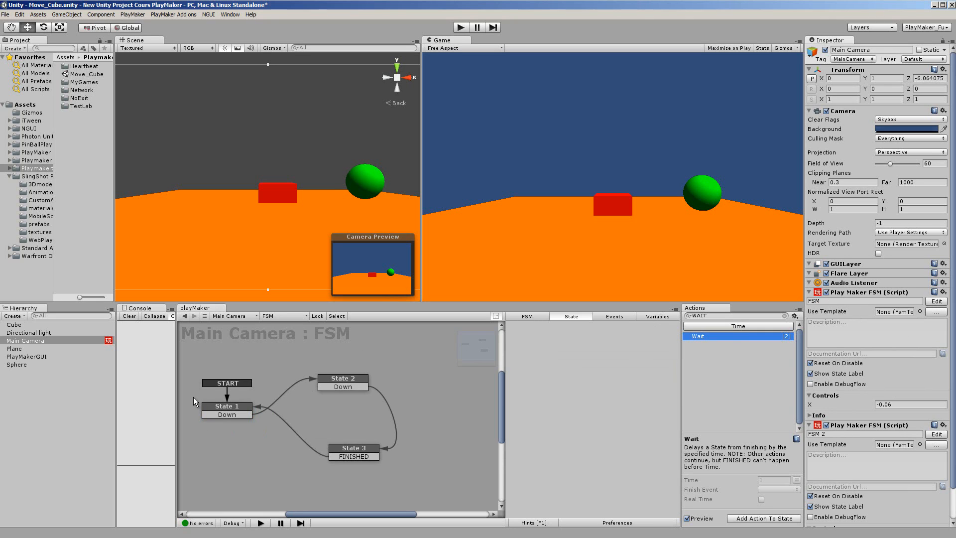
{"action": "left_click", "coordinate": [937, 434]}
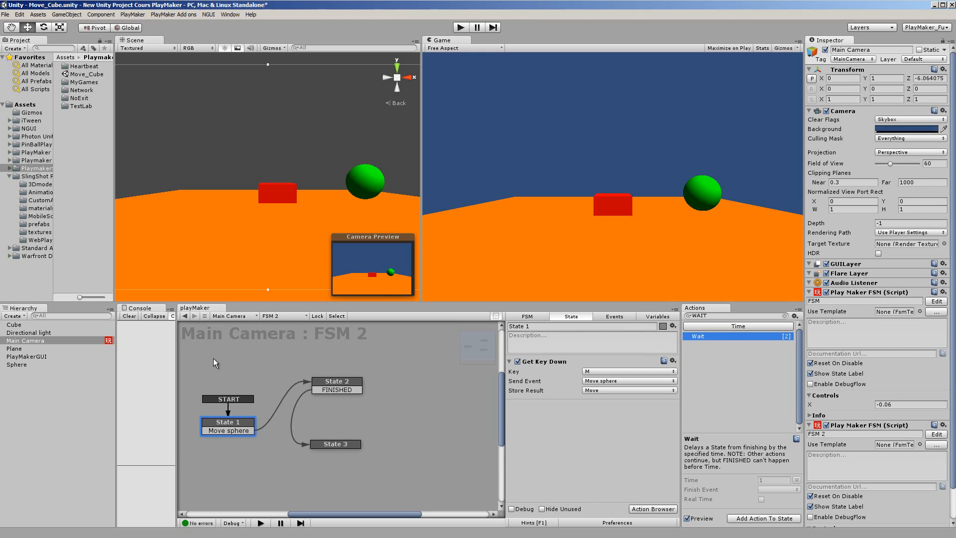
Review FSM 2's events, its variables including the Move bool, and the Get Key Down action of State 1
{"action": "left_click", "coordinate": [184, 315]}
{"action": "left_click", "coordinate": [184, 316]}
{"action": "left_click", "coordinate": [614, 317]}
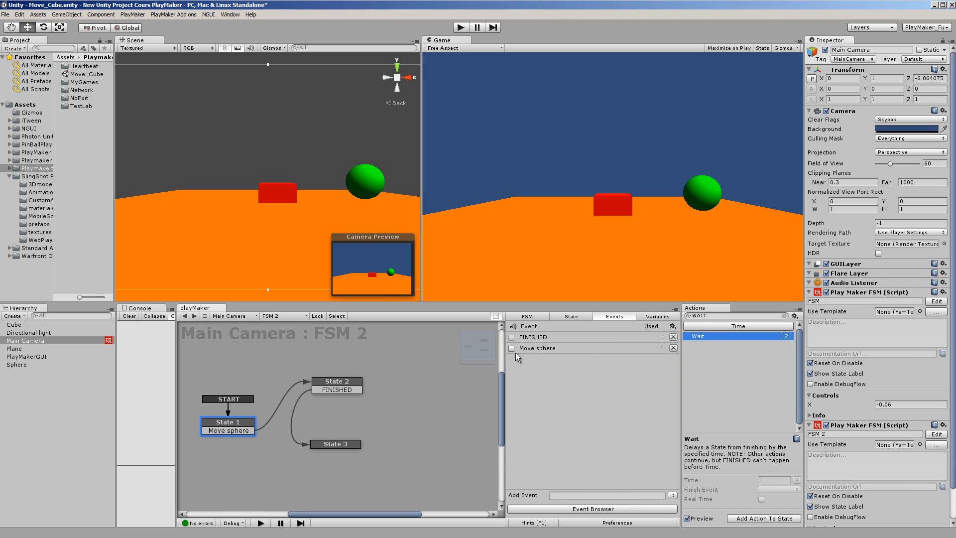
{"action": "left_click", "coordinate": [645, 320]}
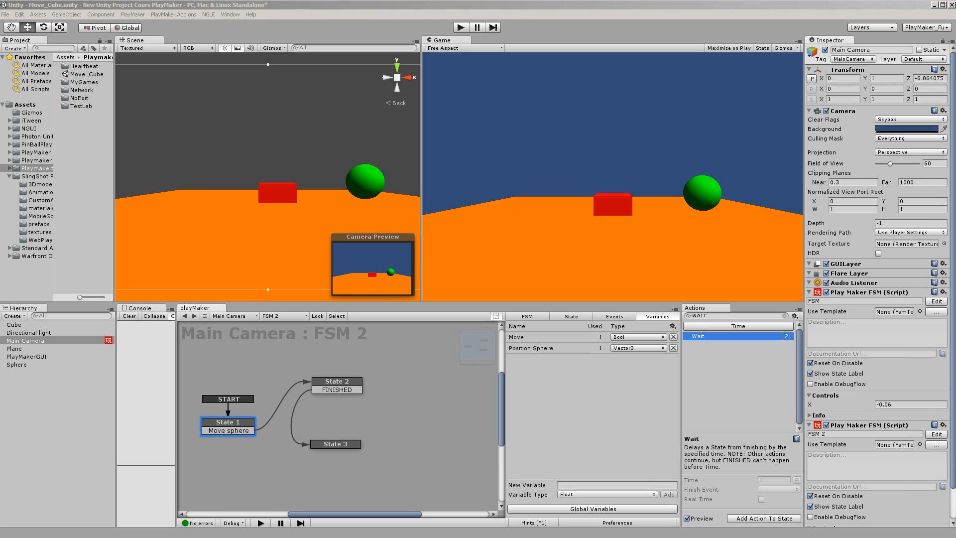
{"action": "left_click", "coordinate": [572, 339]}
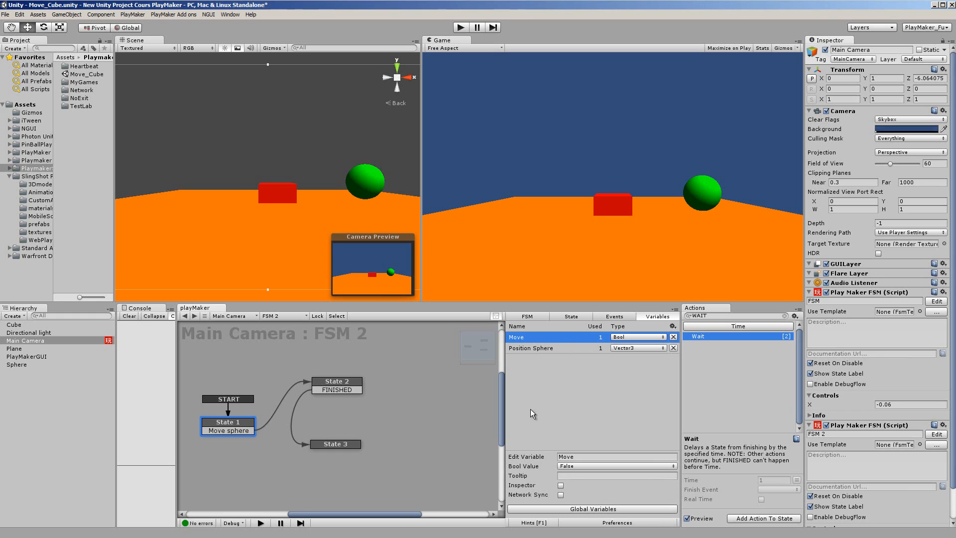
{"action": "left_click", "coordinate": [221, 423]}
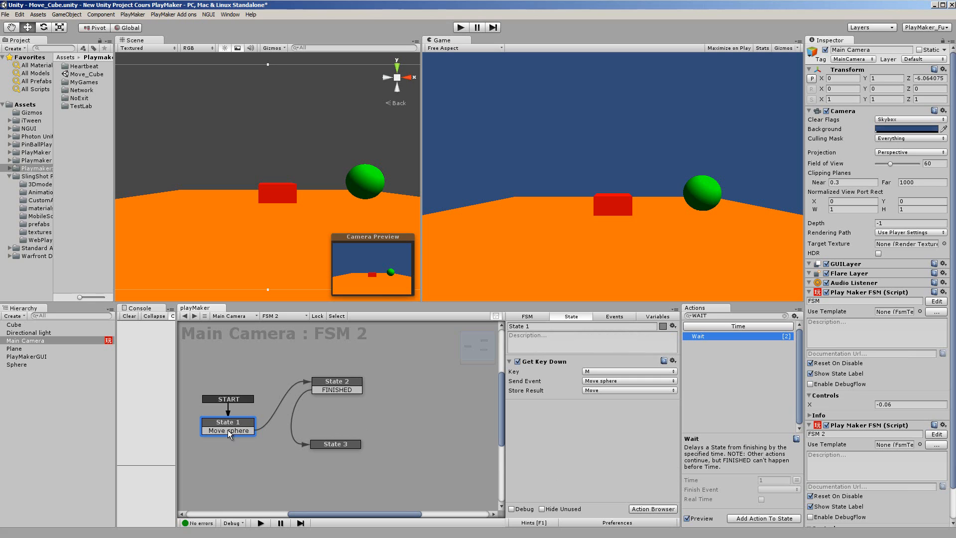
Examine State 2's iTween Move To action and locate it in the action browser
{"action": "left_click", "coordinate": [340, 382]}
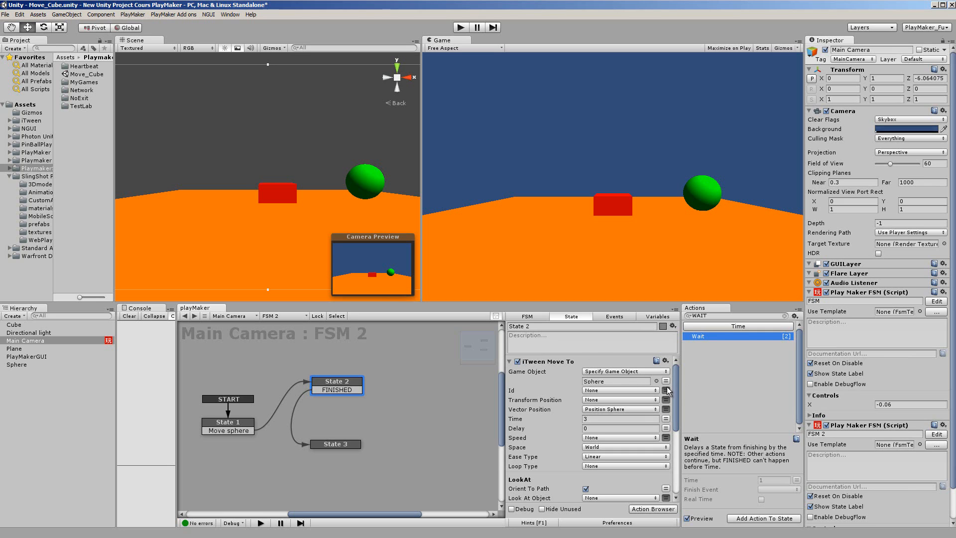
{"action": "left_click_drag", "start_coordinate": [675, 388], "coordinate": [676, 360]}
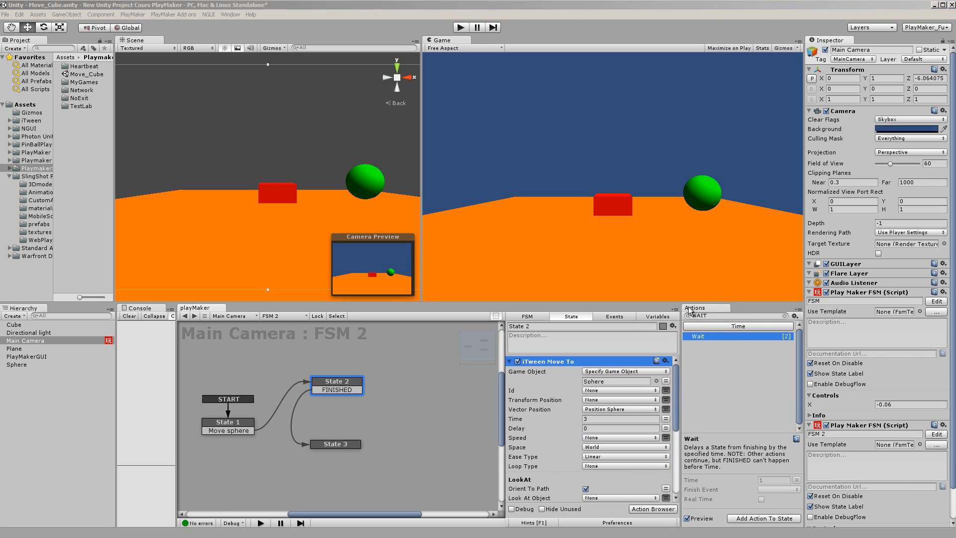
{"action": "right_click", "coordinate": [561, 361]}
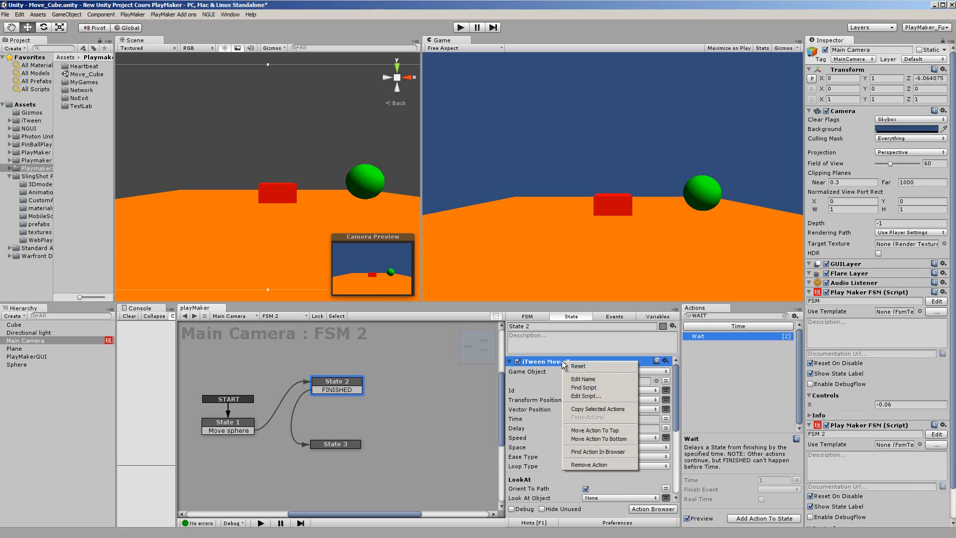
{"action": "left_click", "coordinate": [592, 452]}
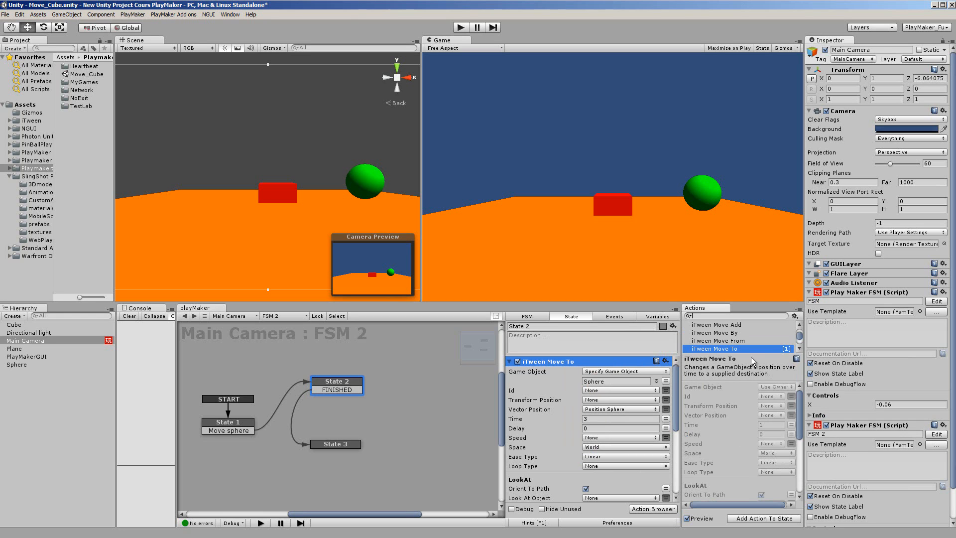
{"action": "key", "text": "alt+Tab"}
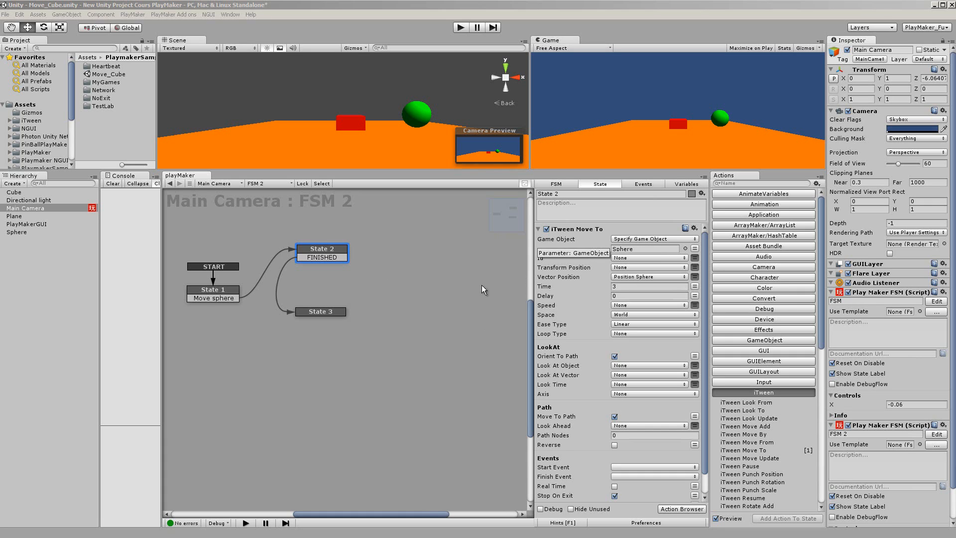
Check the iTween Move To action's target object, the FSM 2 variables and the movement time parameter
{"action": "left_click", "coordinate": [685, 248]}
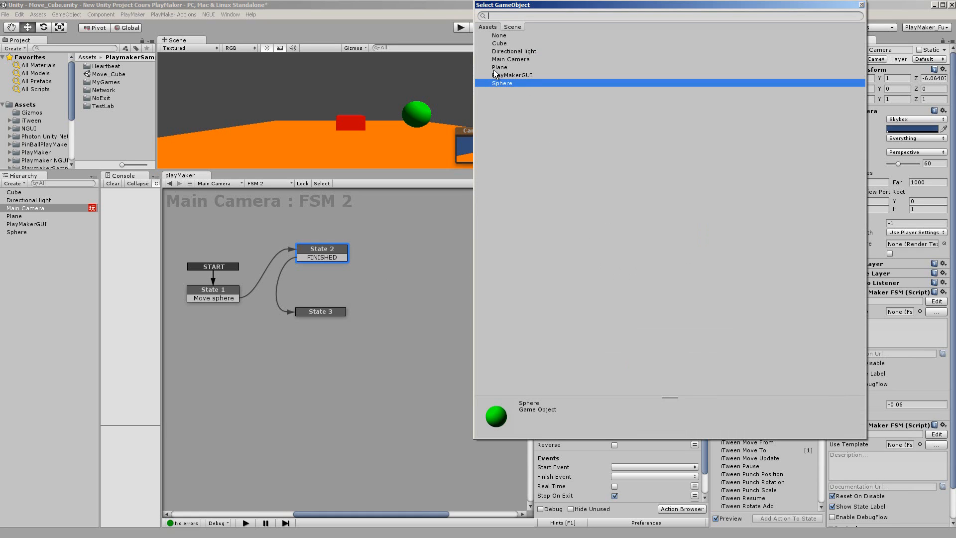
{"action": "left_click", "coordinate": [862, 6]}
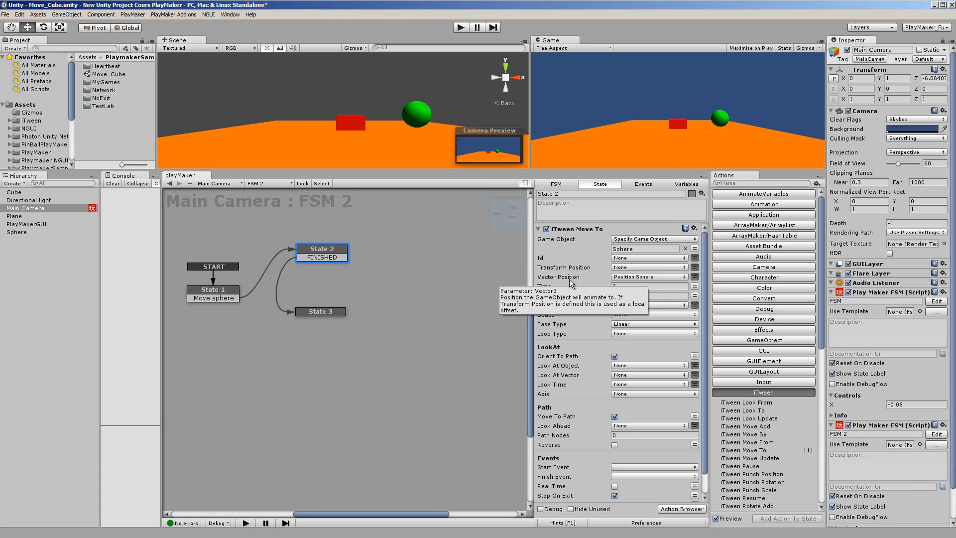
{"action": "left_click", "coordinate": [684, 185]}
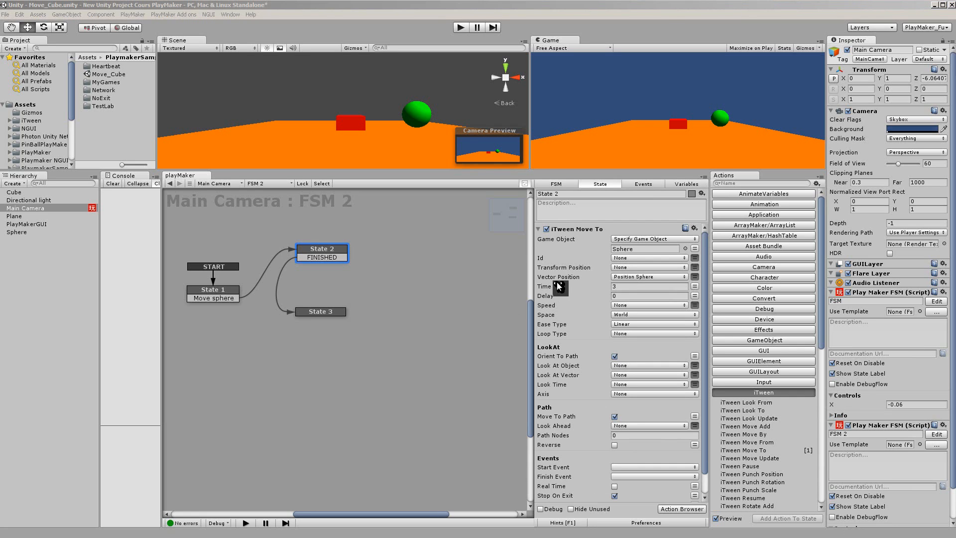
{"action": "mouse_move", "coordinate": [566, 289]}
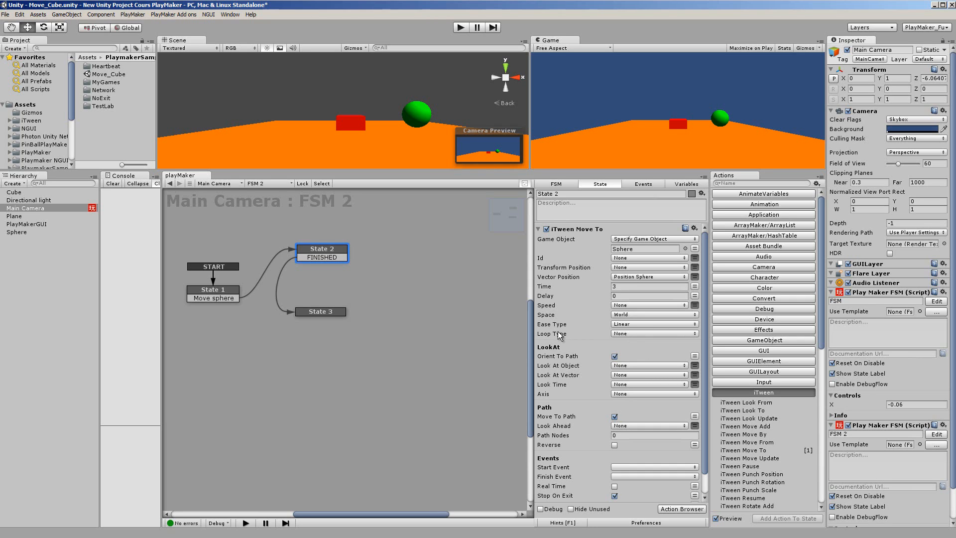
Set the iTween Move To loop type to Ping Pong and disable Orient To Path and Move To Path
{"action": "left_click", "coordinate": [634, 333]}
{"action": "left_click", "coordinate": [613, 357]}
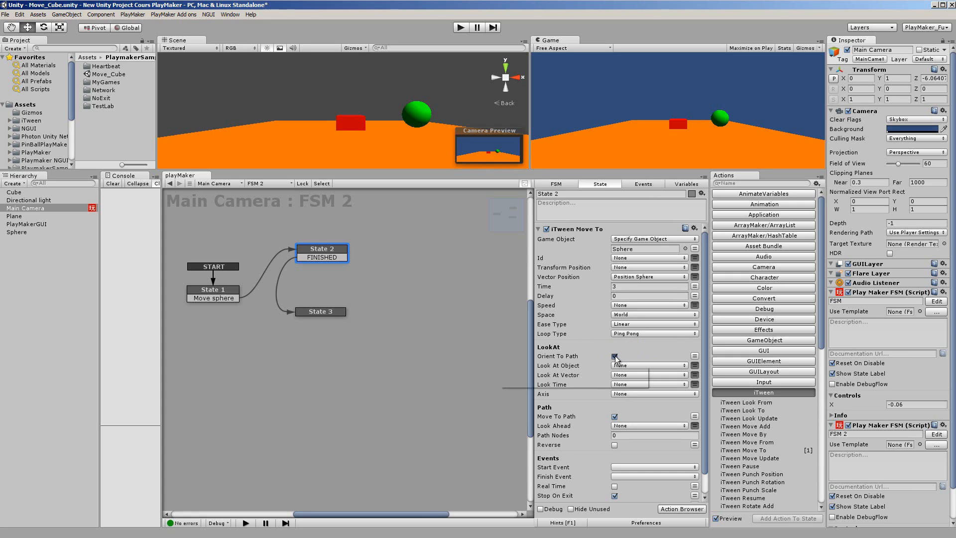
{"action": "left_click", "coordinate": [615, 417]}
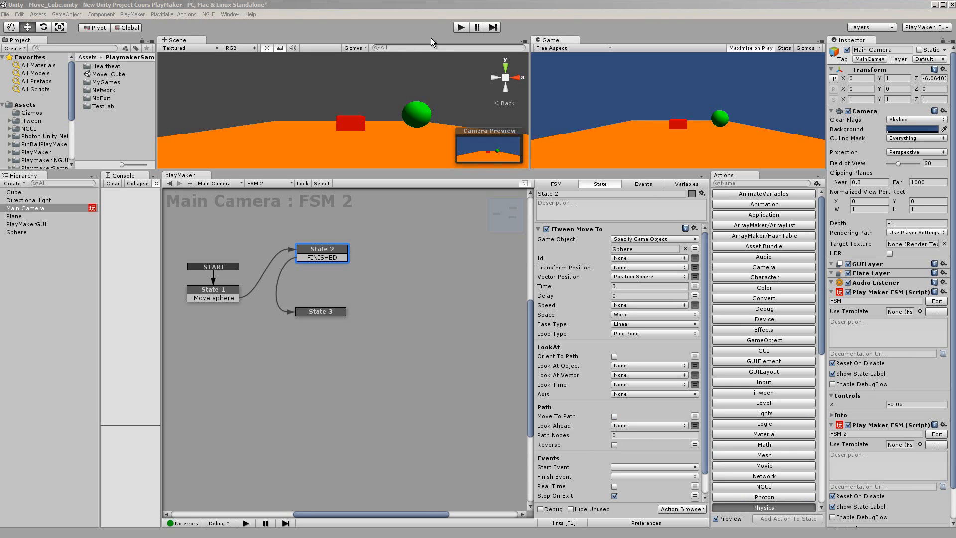
Run the scene to test the sphere's movement, and stop playback
{"action": "left_click", "coordinate": [459, 28]}
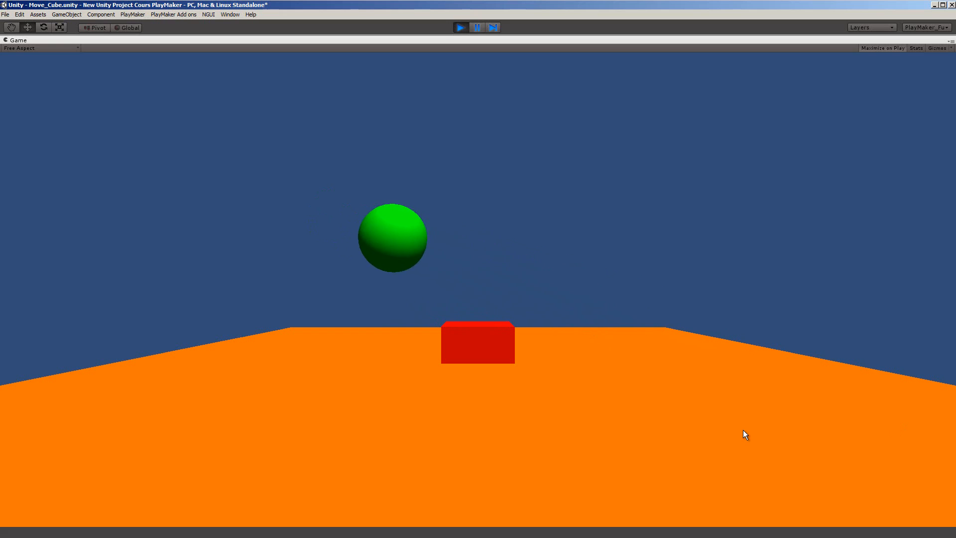
{"action": "key", "text": "ctrl+p"}
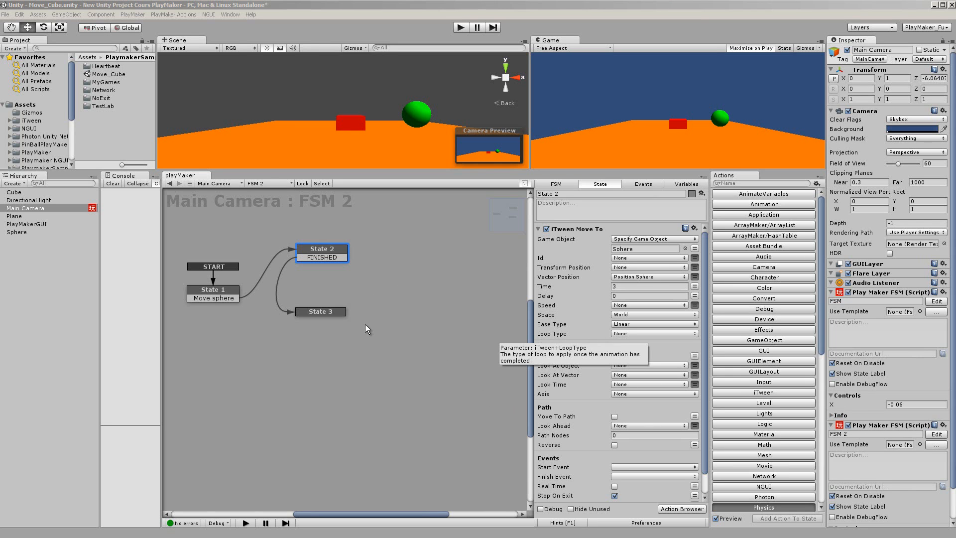
Examine State 3's Wait and Use Gravity actions against the sphere's Rigidbody gravity setting, and play the scene
{"action": "left_click", "coordinate": [321, 312]}
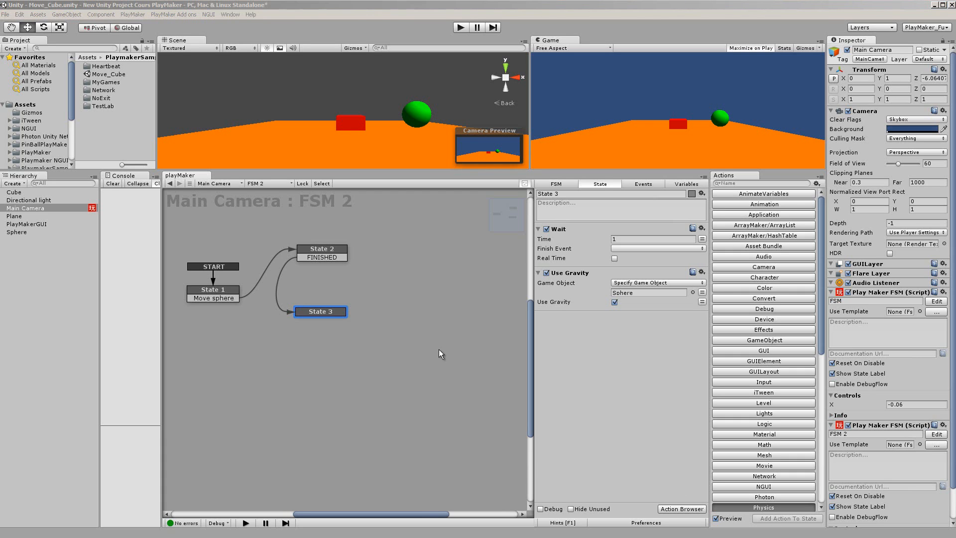
{"action": "left_click", "coordinate": [417, 113]}
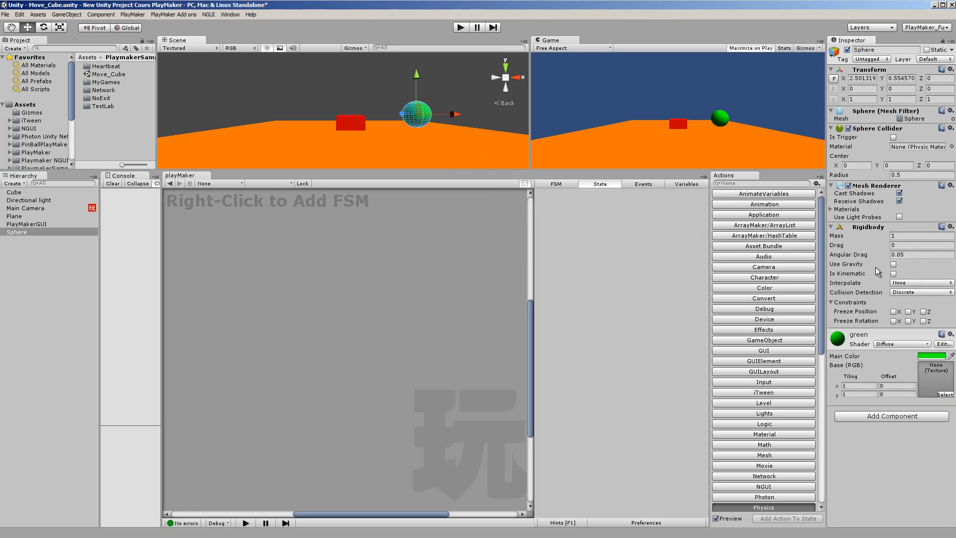
{"action": "left_click", "coordinate": [455, 313]}
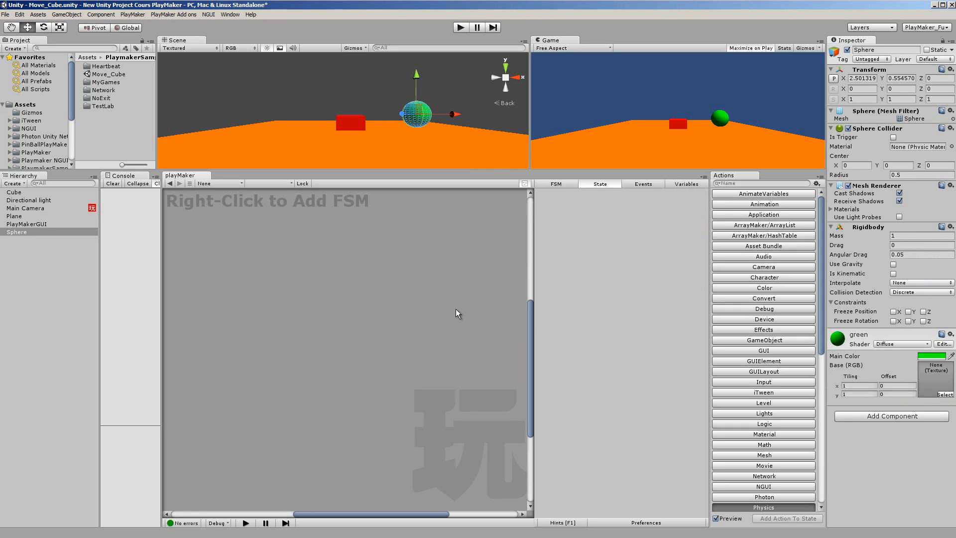
{"action": "left_click", "coordinate": [461, 28]}
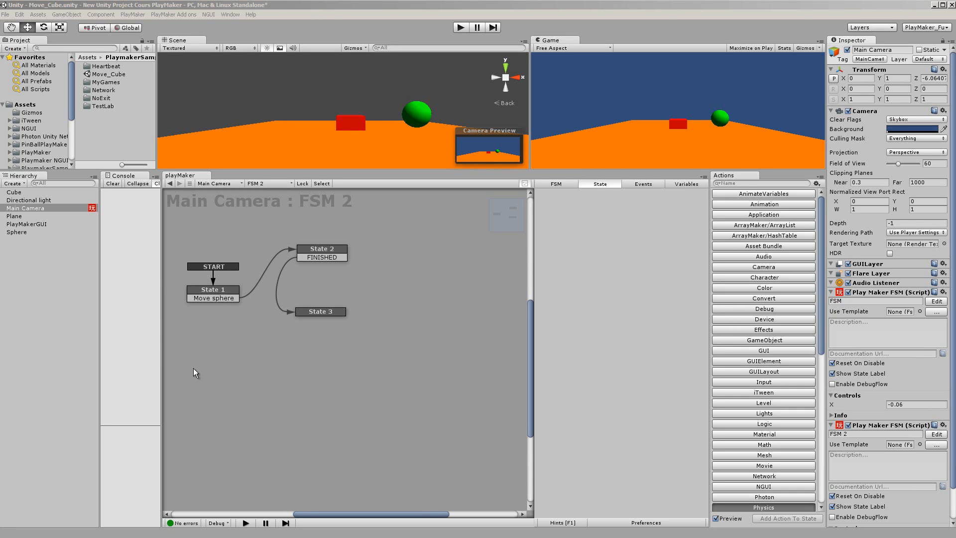
Compare the states of FSM 2 with those of FSM on the Main Camera
{"action": "left_click", "coordinate": [219, 294]}
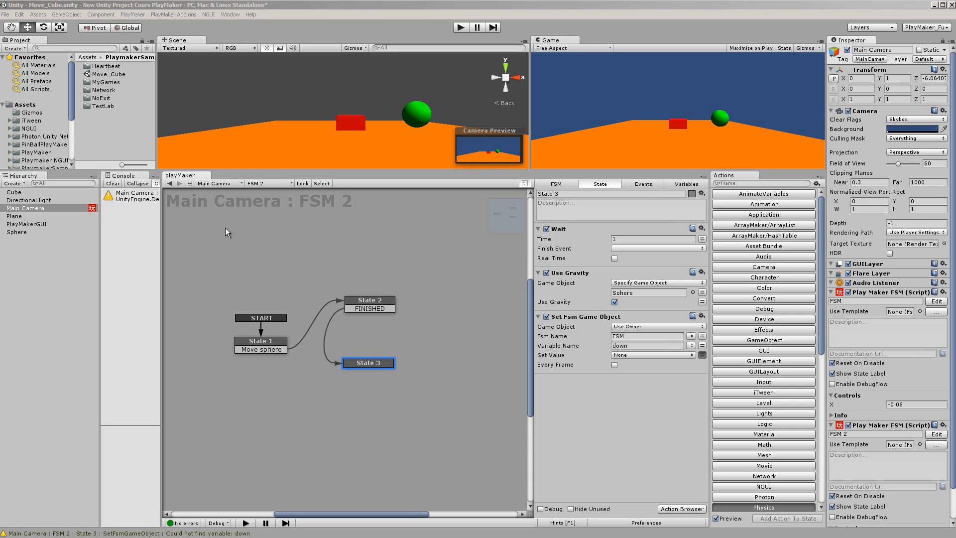
{"action": "left_click", "coordinate": [169, 183]}
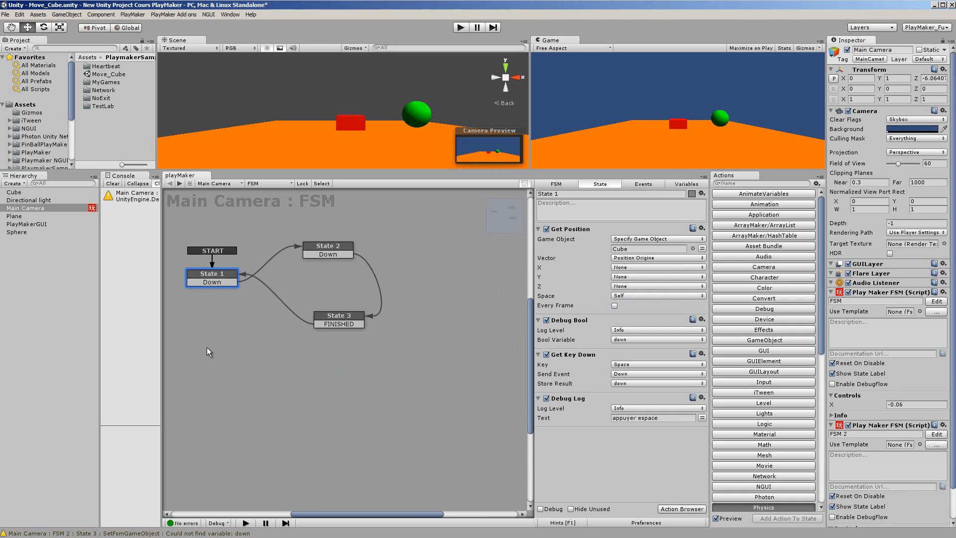
{"action": "left_click", "coordinate": [180, 183]}
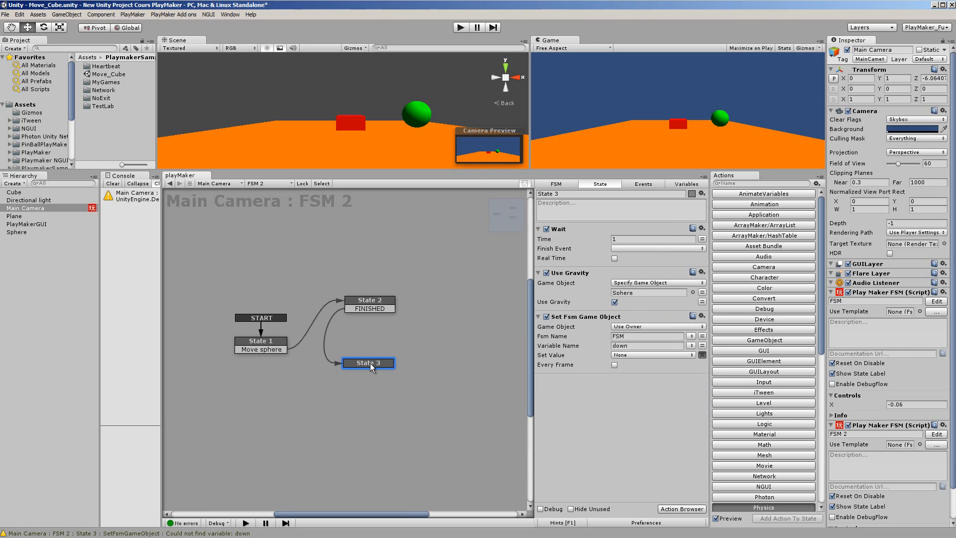
Locate State 3's Set Fsm Game Object action in the action browser and browse the related Set Fsm actions
{"action": "left_click", "coordinate": [632, 320]}
{"action": "right_click", "coordinate": [632, 318]}
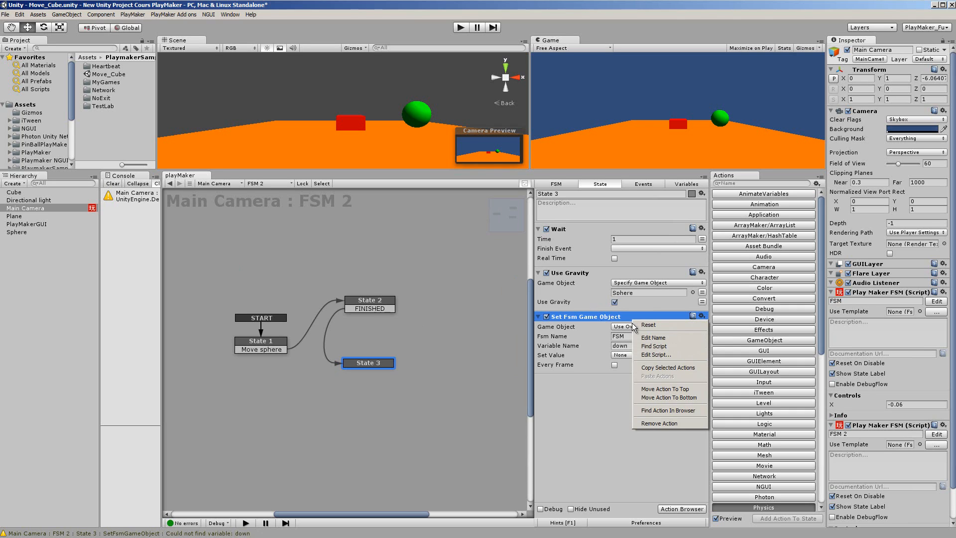
{"action": "left_click", "coordinate": [643, 410]}
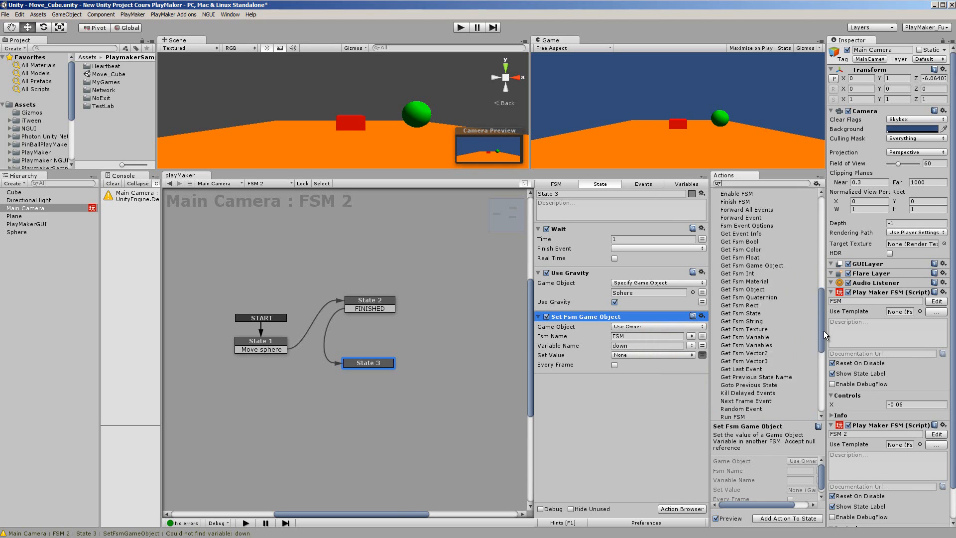
{"action": "left_click_drag", "start_coordinate": [824, 331], "coordinate": [823, 354]}
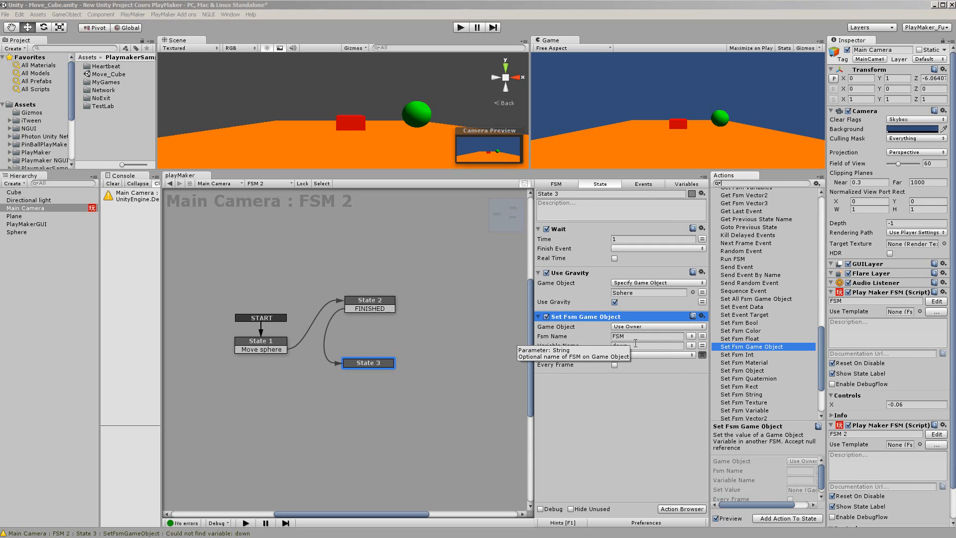
Switch between the Main Camera's FSM and FSM 2, ending on FSM's State 1 with its down variable
{"action": "left_click", "coordinate": [936, 302]}
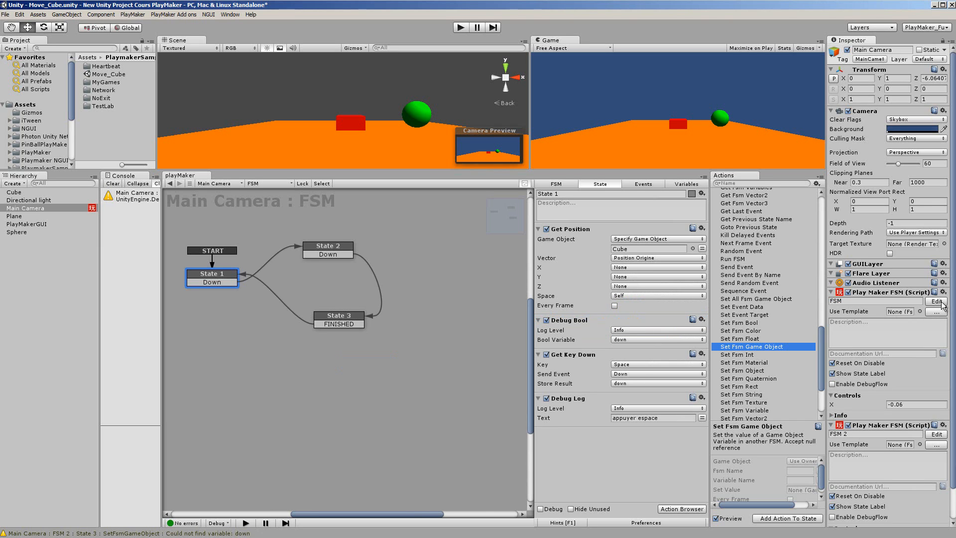
{"action": "left_click", "coordinate": [937, 434]}
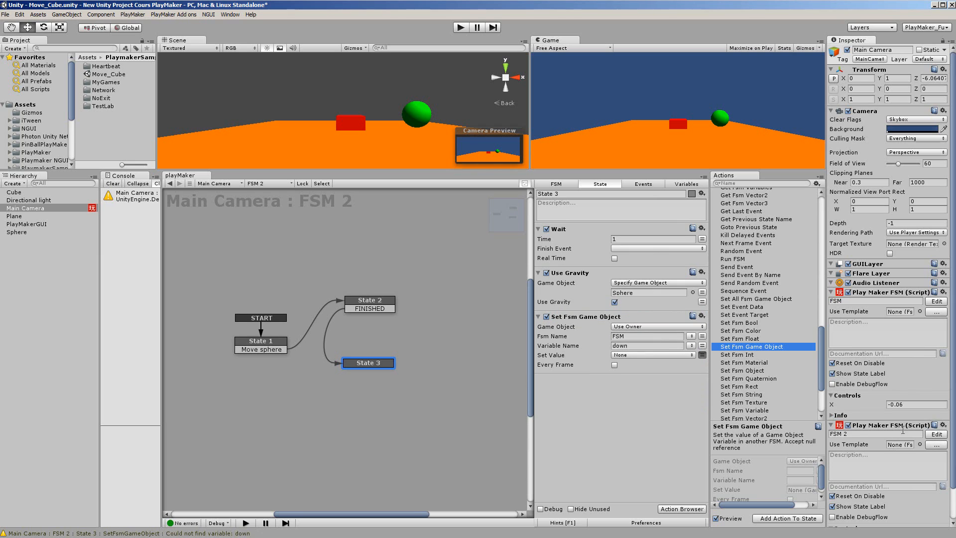
{"action": "left_click", "coordinate": [937, 302]}
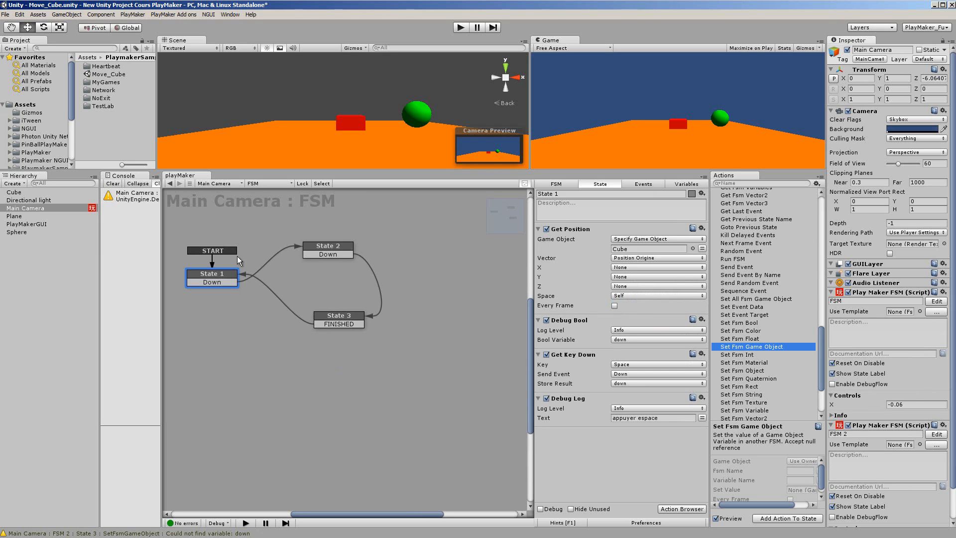
Show the FSM's variables, and play FSM 2 to test the sphere's movement with the M key
{"action": "left_click", "coordinate": [686, 184]}
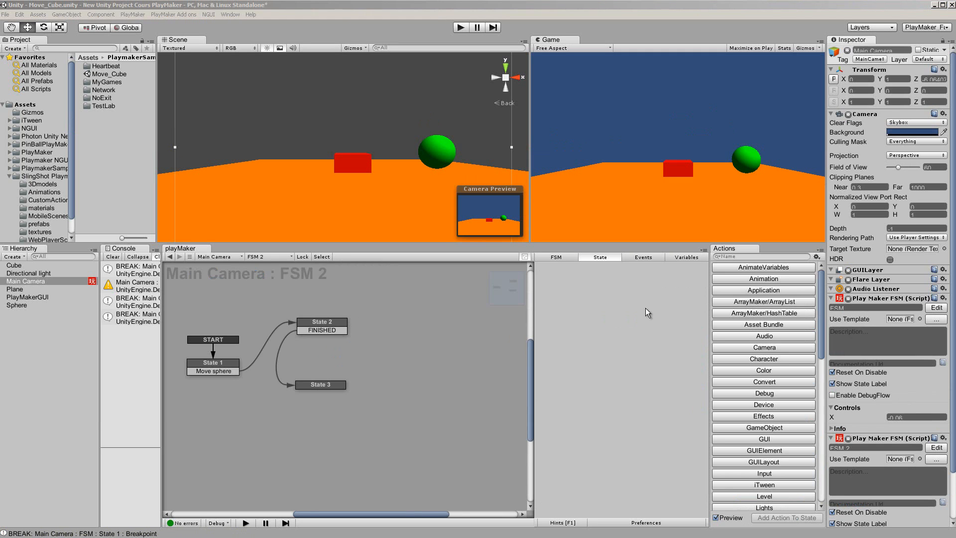
{"action": "left_click", "coordinate": [460, 28]}
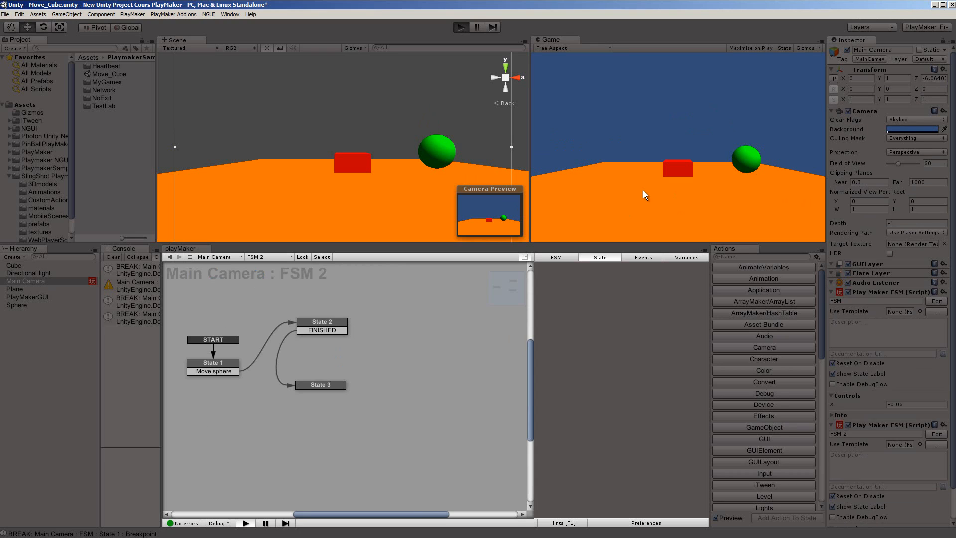
{"action": "key", "text": "m"}
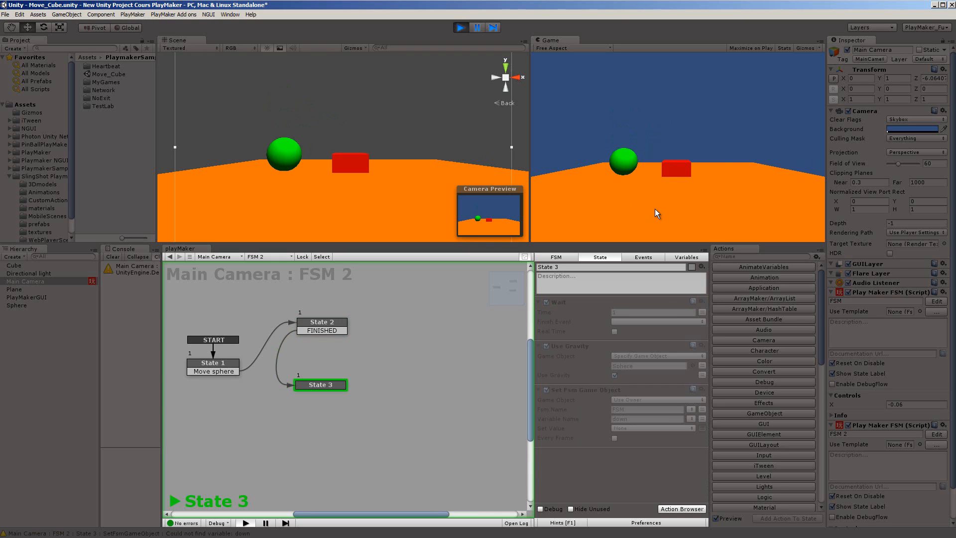
{"action": "left_click_drag", "start_coordinate": [850, 405], "coordinate": [728, 404]}
{"action": "left_click_drag", "start_coordinate": [820, 399], "coordinate": [891, 407]}
{"action": "key", "text": "ctrl+p"}
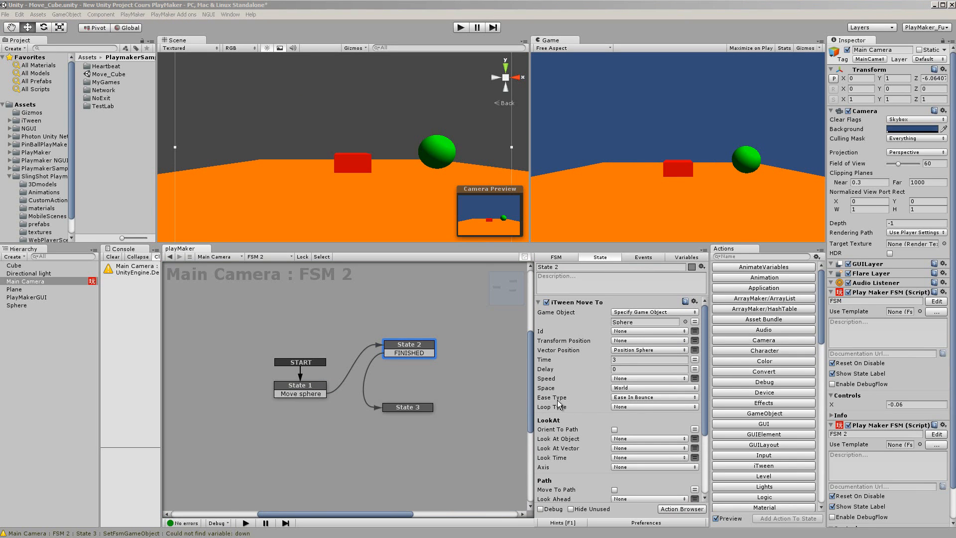
Review the ease types of State 2's iTween Move To, keep Ease In Bounce, and set its time to 2
{"action": "left_click", "coordinate": [638, 397]}
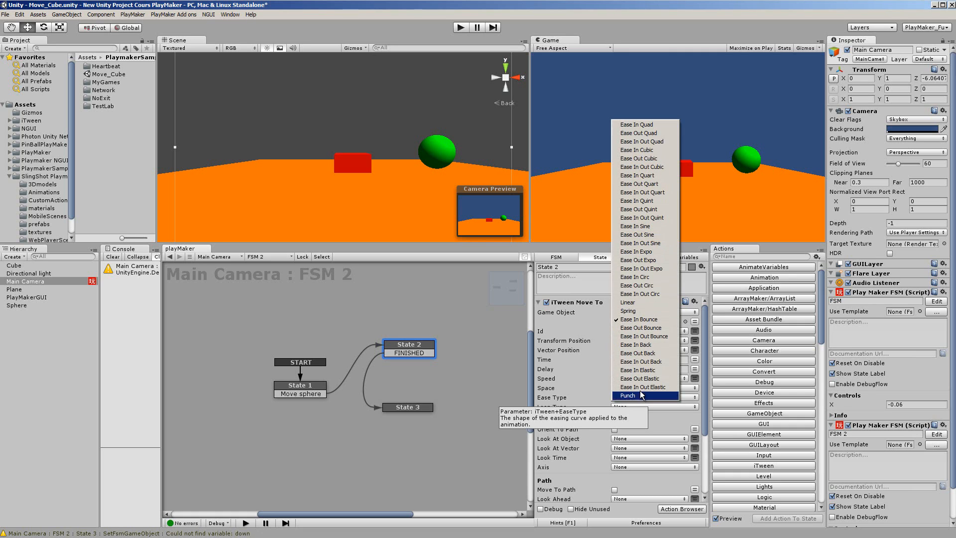
{"action": "left_click", "coordinate": [646, 321]}
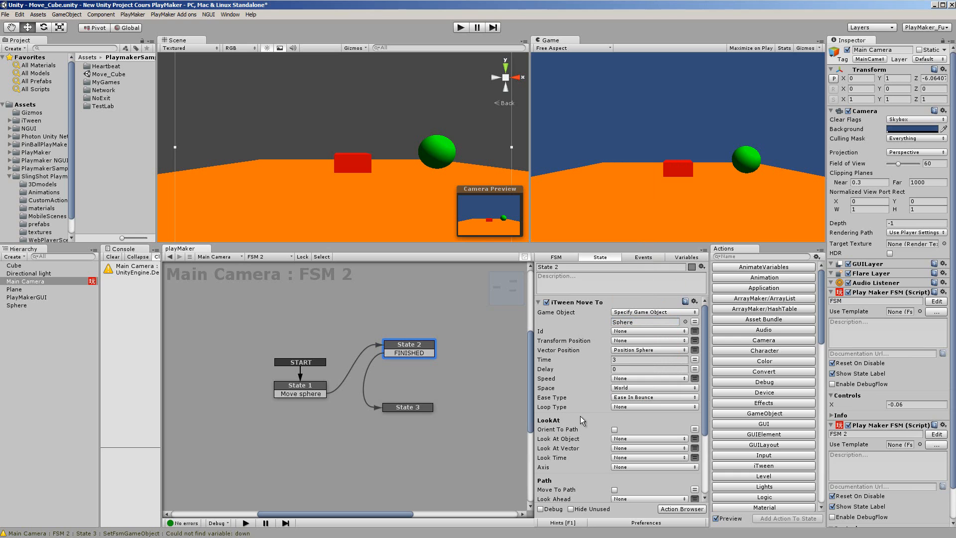
{"action": "left_click", "coordinate": [621, 363]}
{"action": "key", "text": "BackSpace"}
{"action": "type", "text": "2"}
Play the scene, trigger the sphere's movement with the M key, and stop playback
{"action": "left_click", "coordinate": [461, 28]}
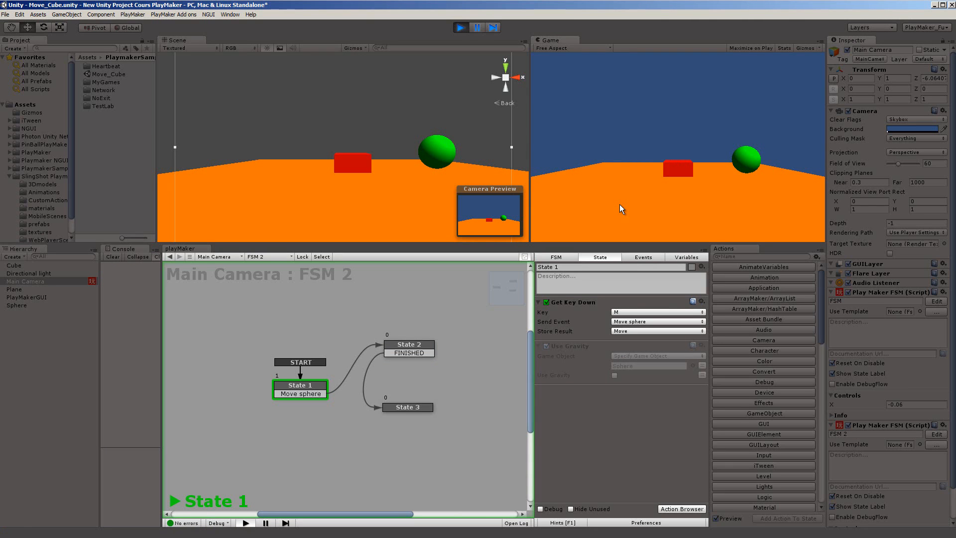
{"action": "key", "text": "m"}
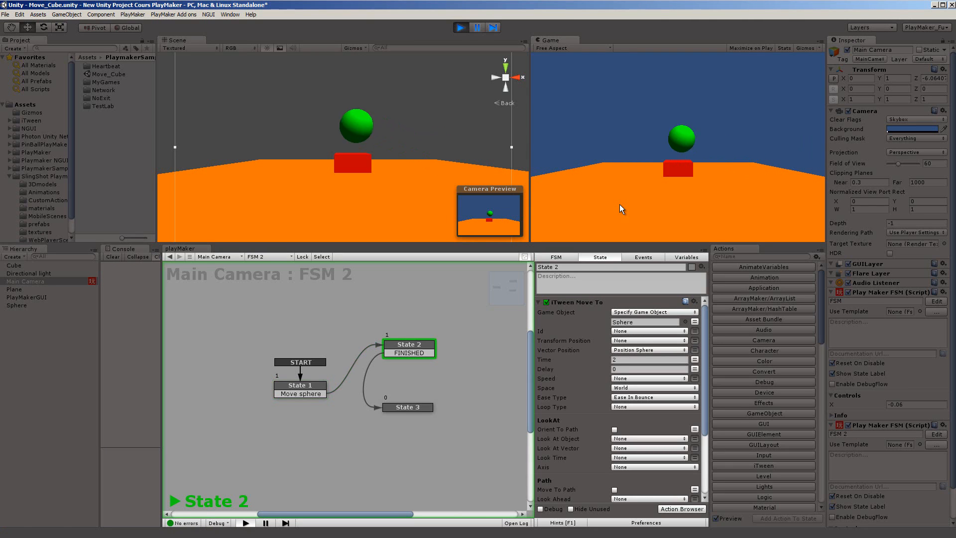
{"action": "left_click", "coordinate": [461, 27]}
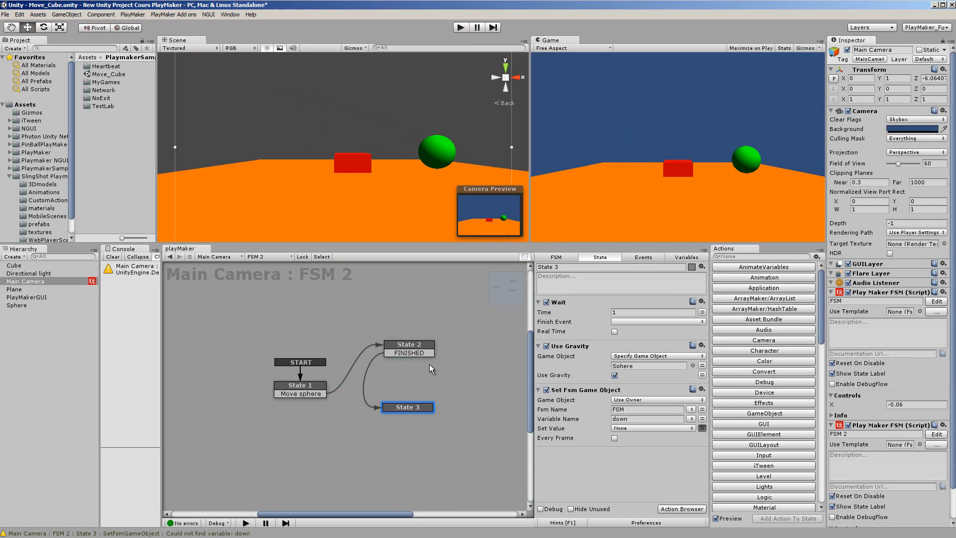
Try Ease Out Bounce as the ease type of State 2's iTween Move To in a test play
{"action": "left_click", "coordinate": [408, 349]}
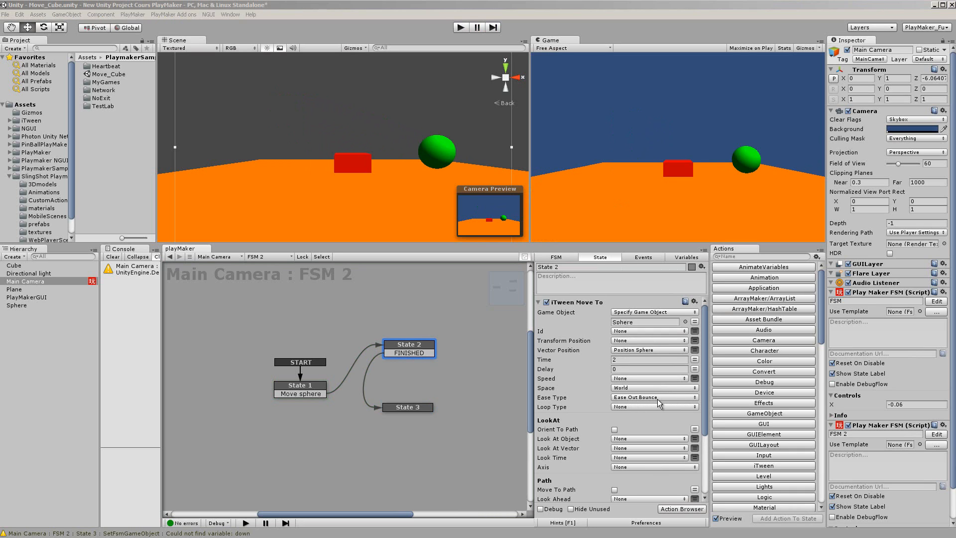
{"action": "left_click", "coordinate": [463, 26]}
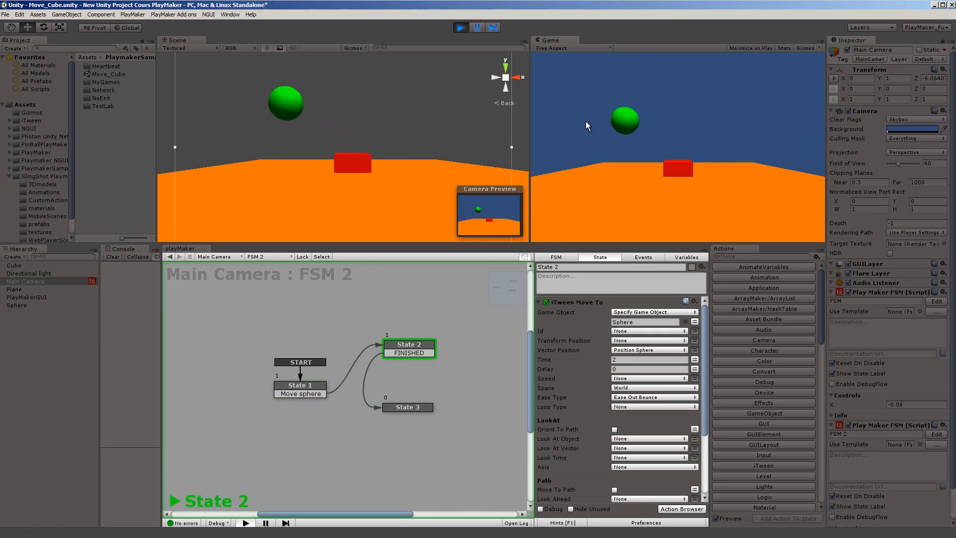
{"action": "left_click", "coordinate": [460, 27]}
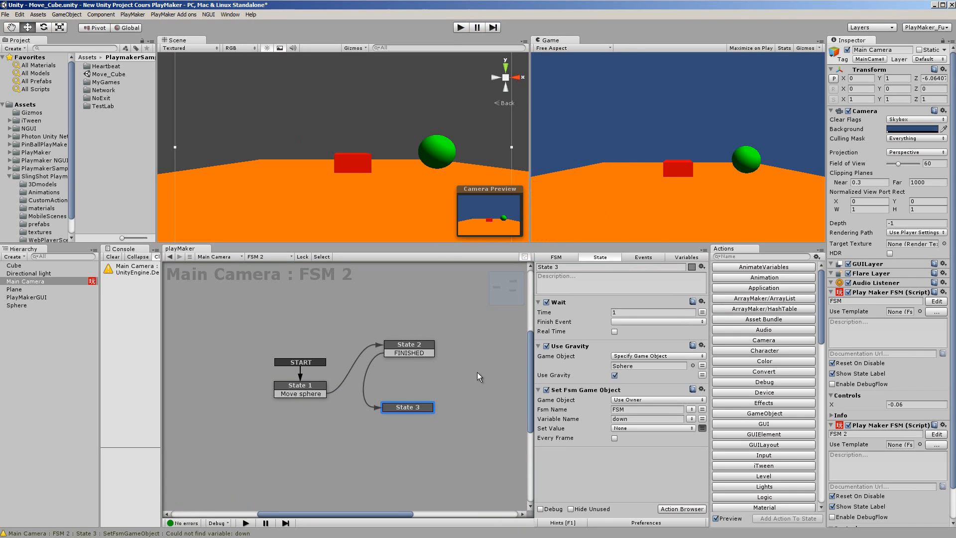
Set the ease type of State 2's iTween Move To to Ease In Out Bounce and test it in a play run
{"action": "left_click", "coordinate": [410, 351]}
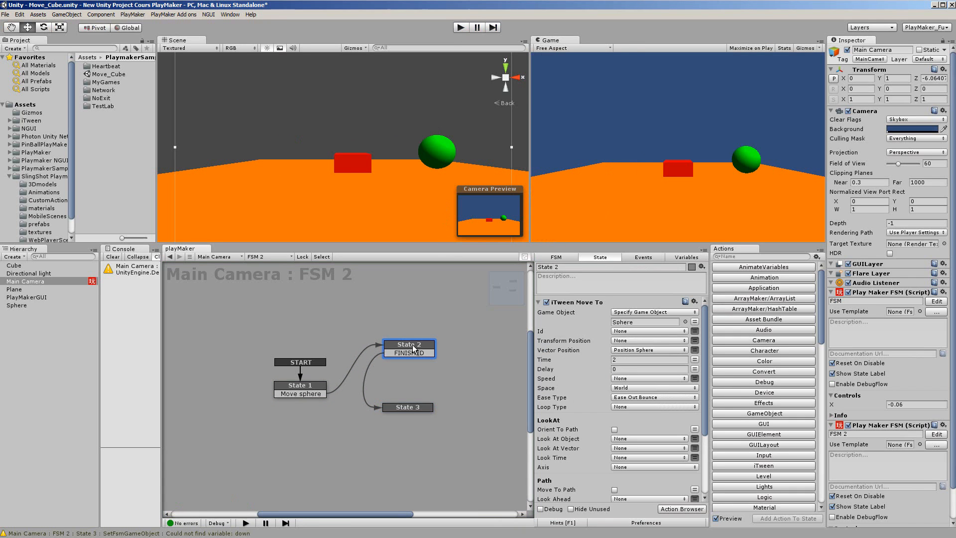
{"action": "left_click", "coordinate": [645, 398]}
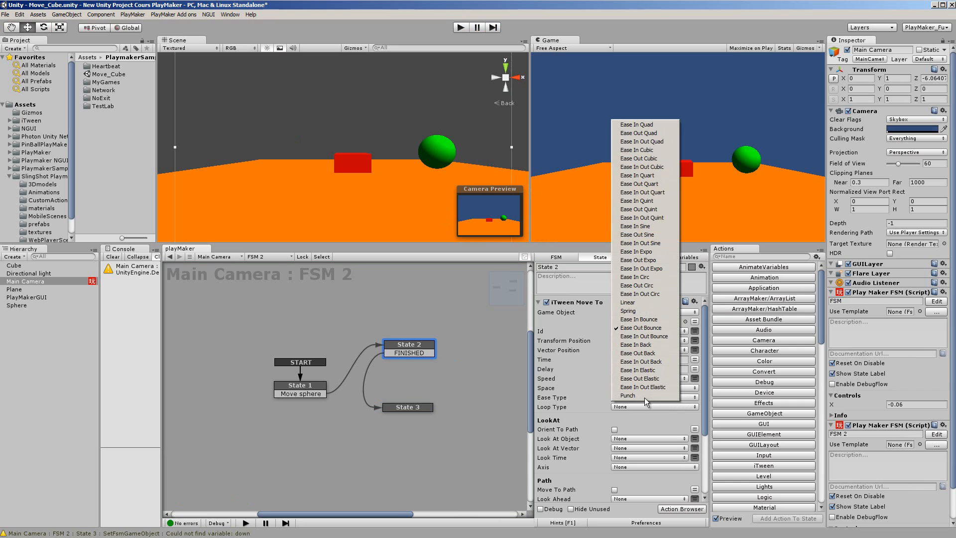
{"action": "left_click", "coordinate": [643, 337]}
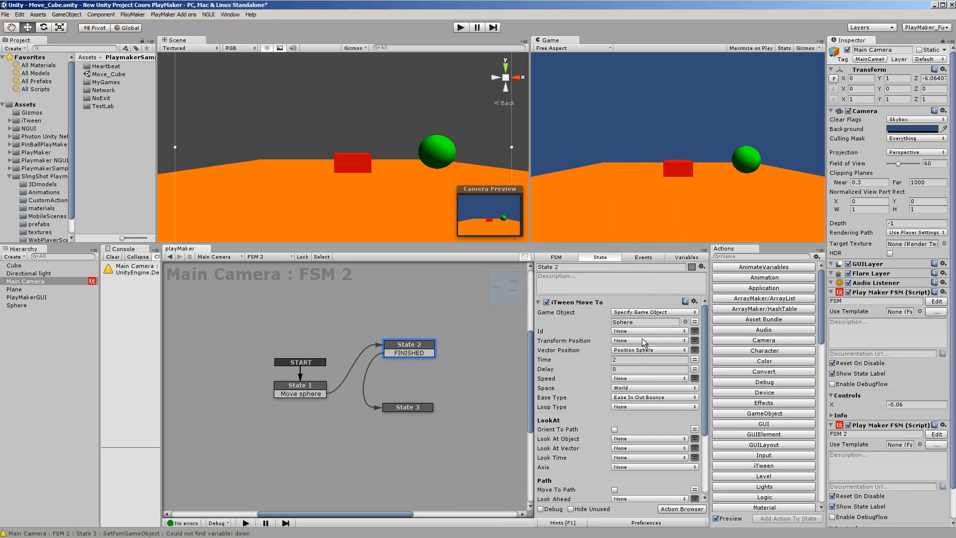
{"action": "left_click", "coordinate": [459, 27]}
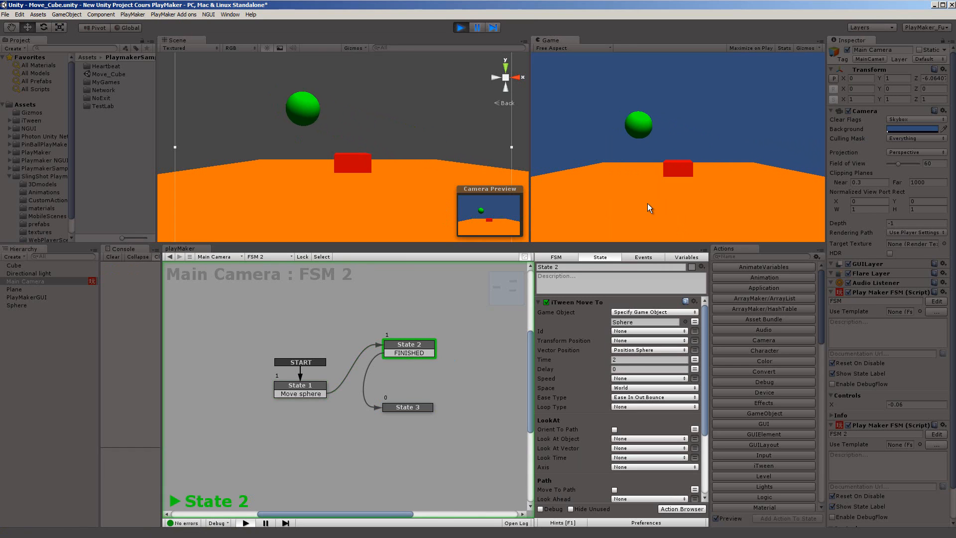
{"action": "left_click", "coordinate": [461, 28]}
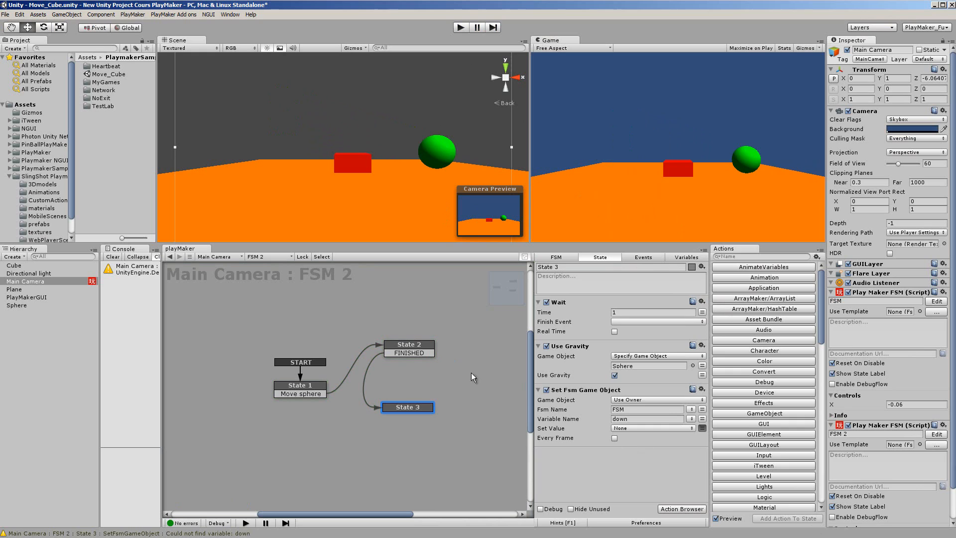
Play the scene with State 3's Set Velocity action disabled, move the sphere with the M key, and stop playback
{"action": "left_click", "coordinate": [412, 350]}
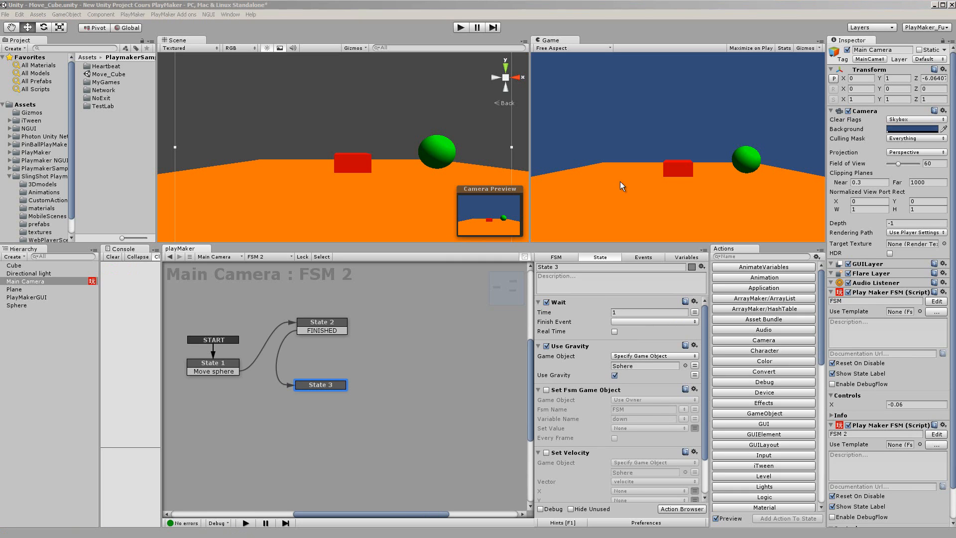
{"action": "left_click", "coordinate": [620, 181]}
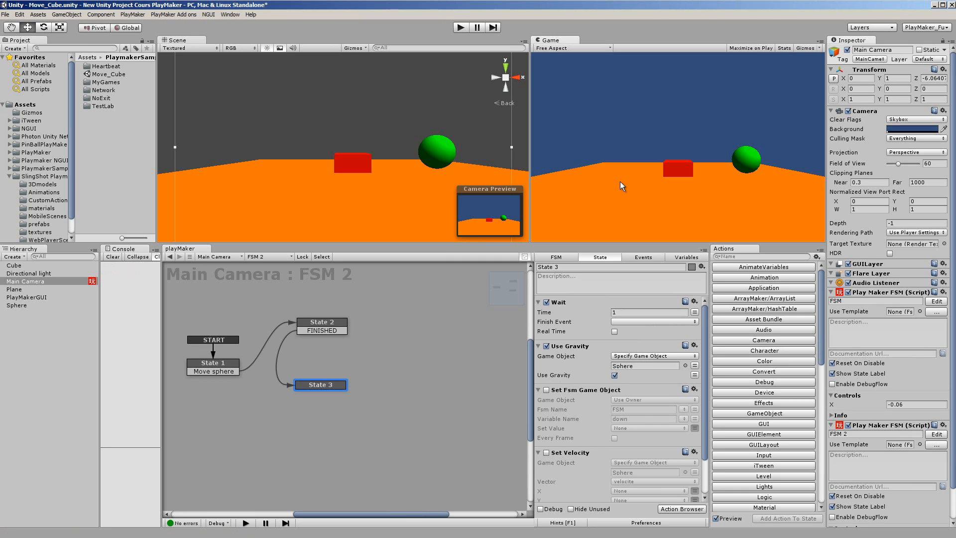
{"action": "left_click", "coordinate": [465, 31]}
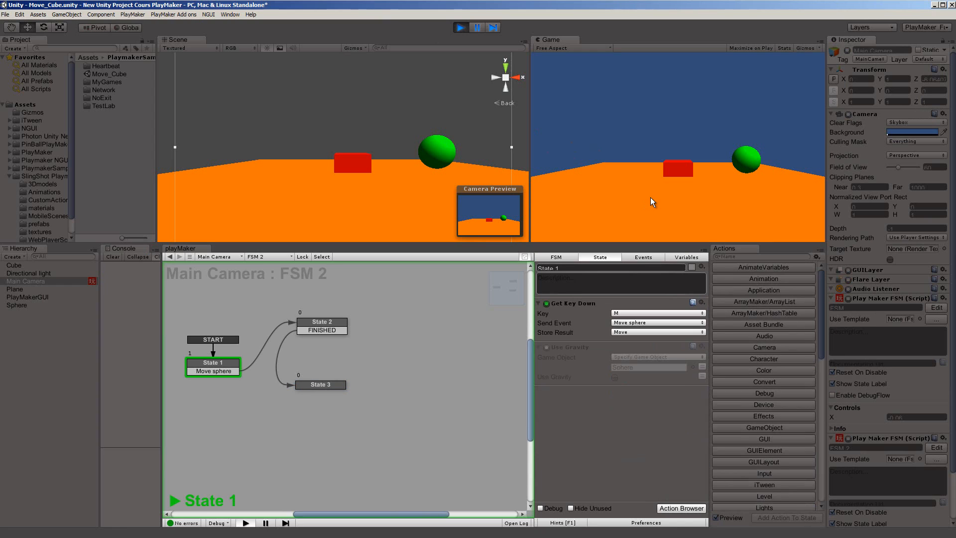
{"action": "key", "text": "m"}
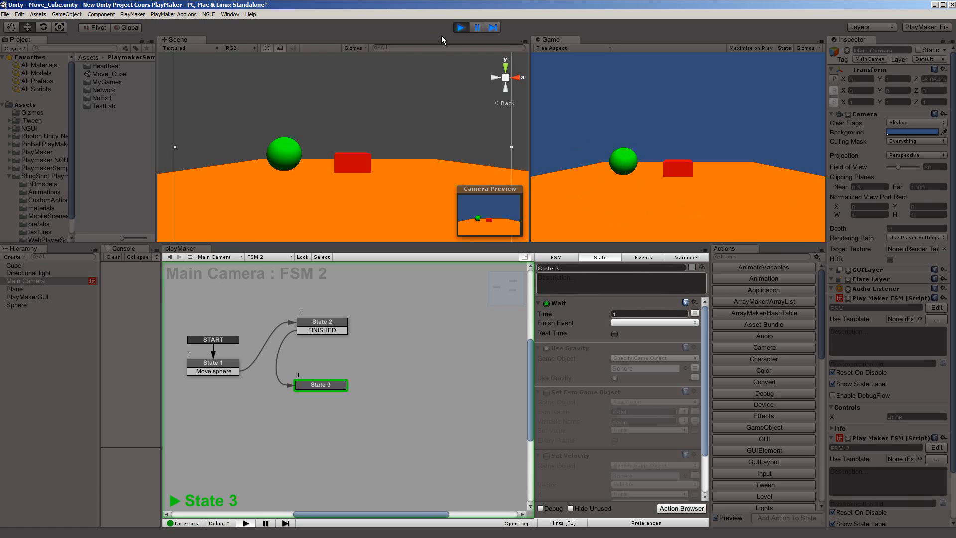
{"action": "left_click", "coordinate": [461, 27]}
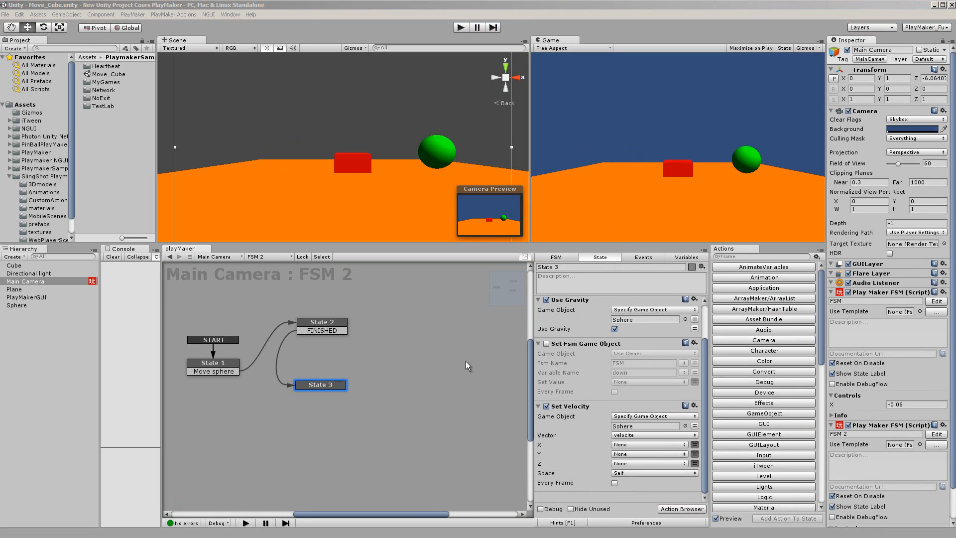
Locate State 3's Set Velocity action in the action browser and review the neighbouring physics actions
{"action": "right_click", "coordinate": [611, 408]}
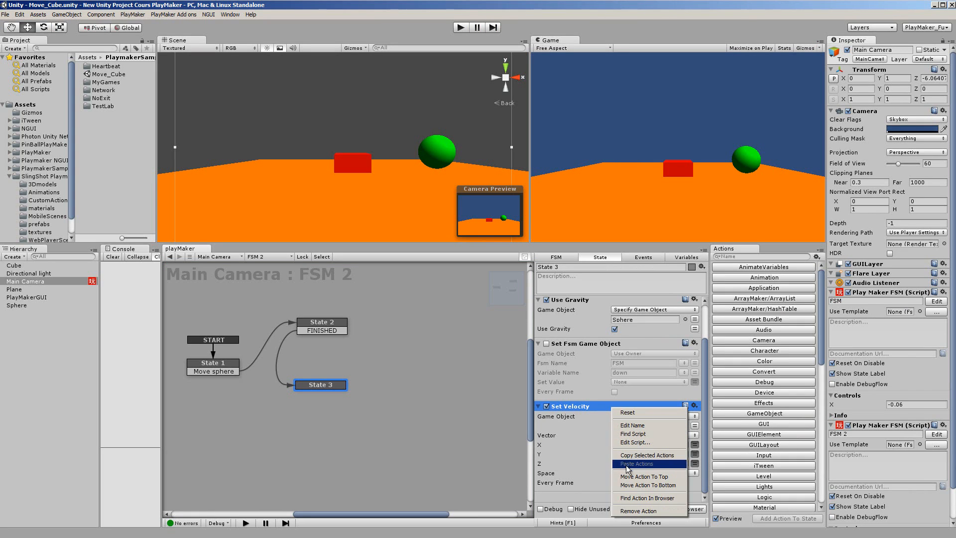
{"action": "left_click", "coordinate": [648, 498]}
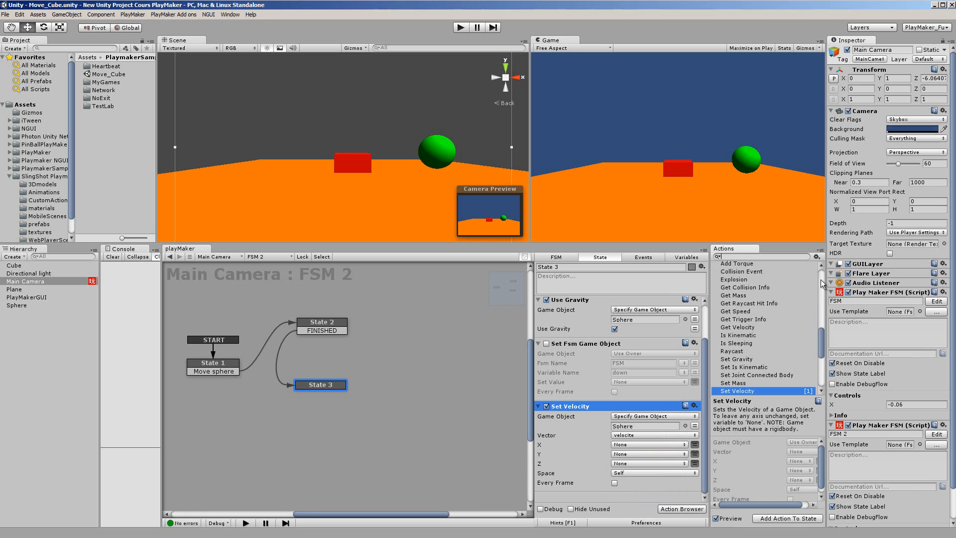
{"action": "left_click_drag", "start_coordinate": [820, 345], "coordinate": [821, 328]}
{"action": "scroll", "coordinate": [772, 343], "scroll_direction": "down", "scroll_amount": 5}
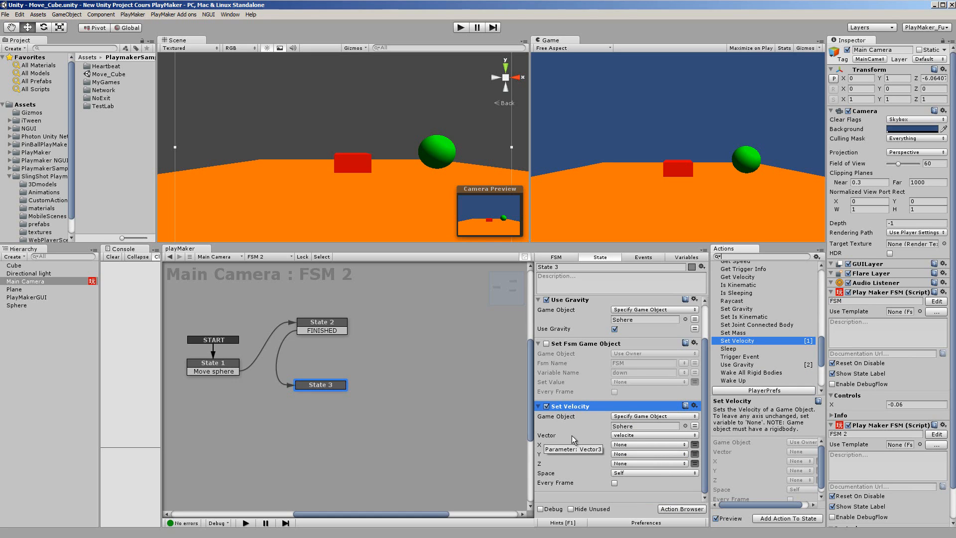
Inspect FSM 2's velocite Vector3 variable and play the scene with the Game view maximized
{"action": "left_click", "coordinate": [683, 258]}
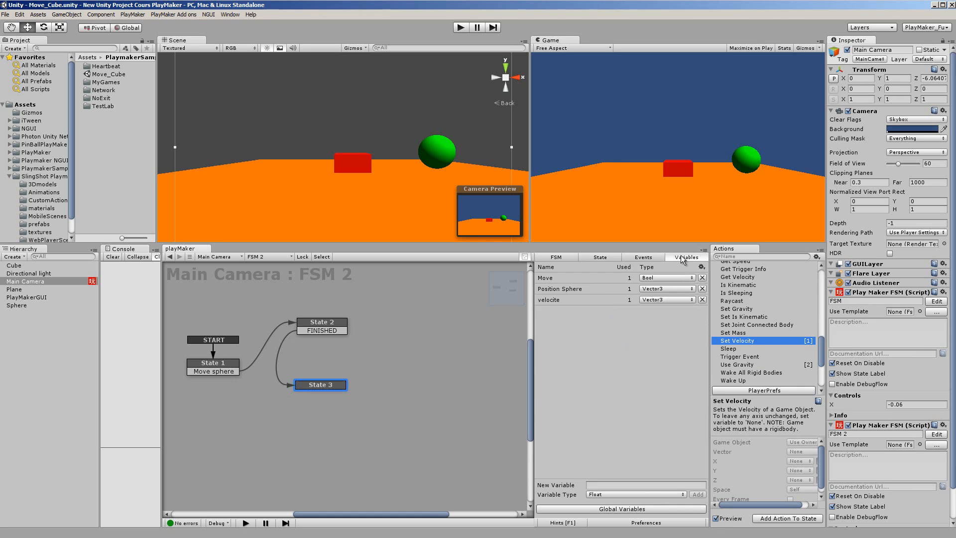
{"action": "left_click", "coordinate": [597, 300]}
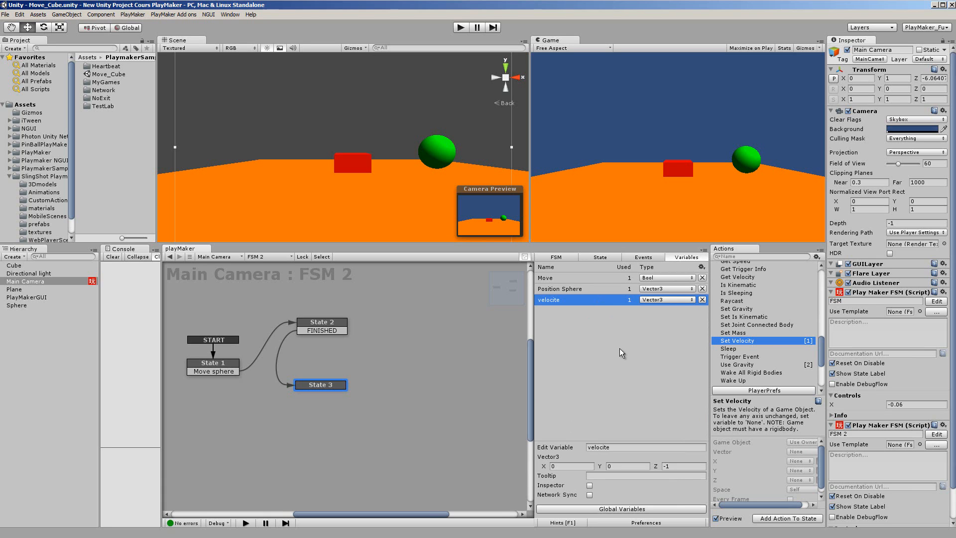
{"action": "left_click", "coordinate": [463, 30]}
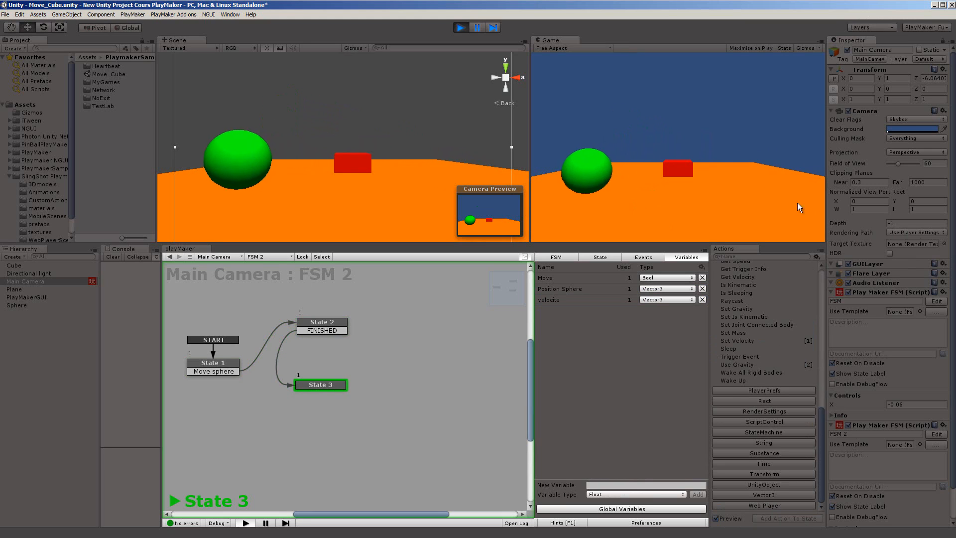
{"action": "key", "text": "shift+space"}
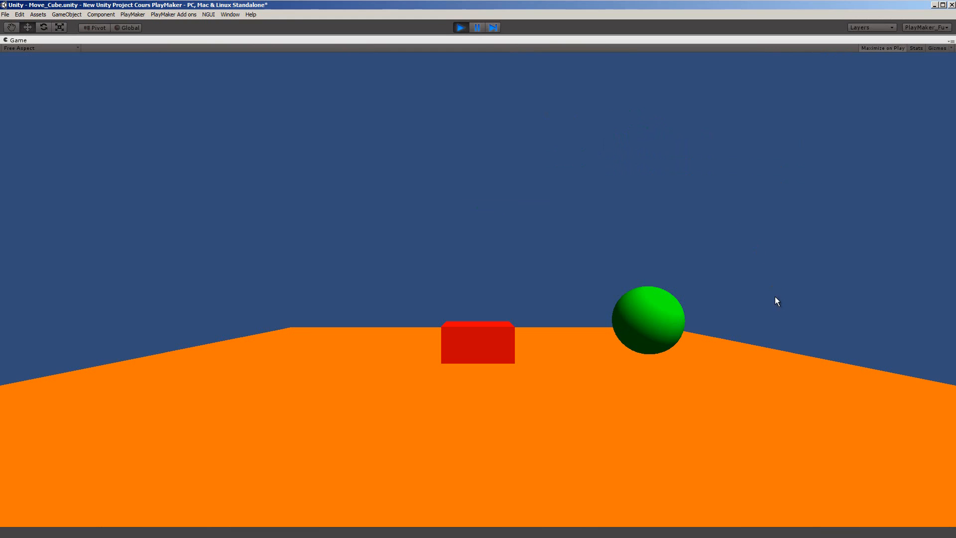